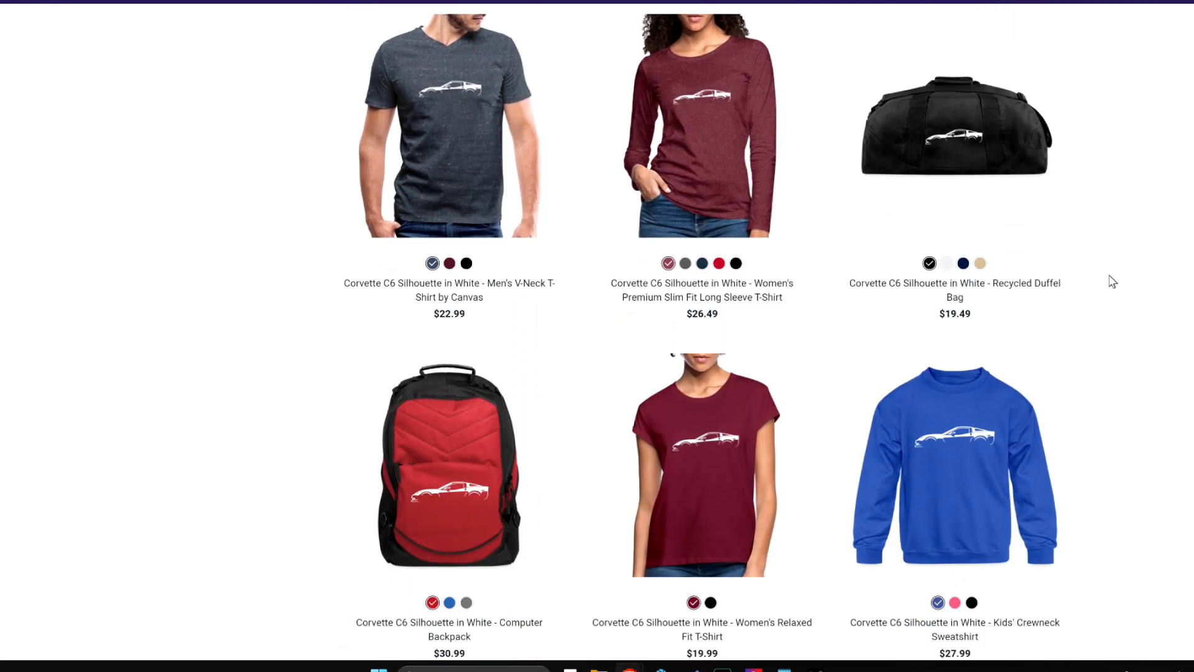
- Browse the Corvette C6 Silhouette in White products and open the black Men's Premium Long Sleeve T-Shirt
scroll(1112, 281, down, 5)
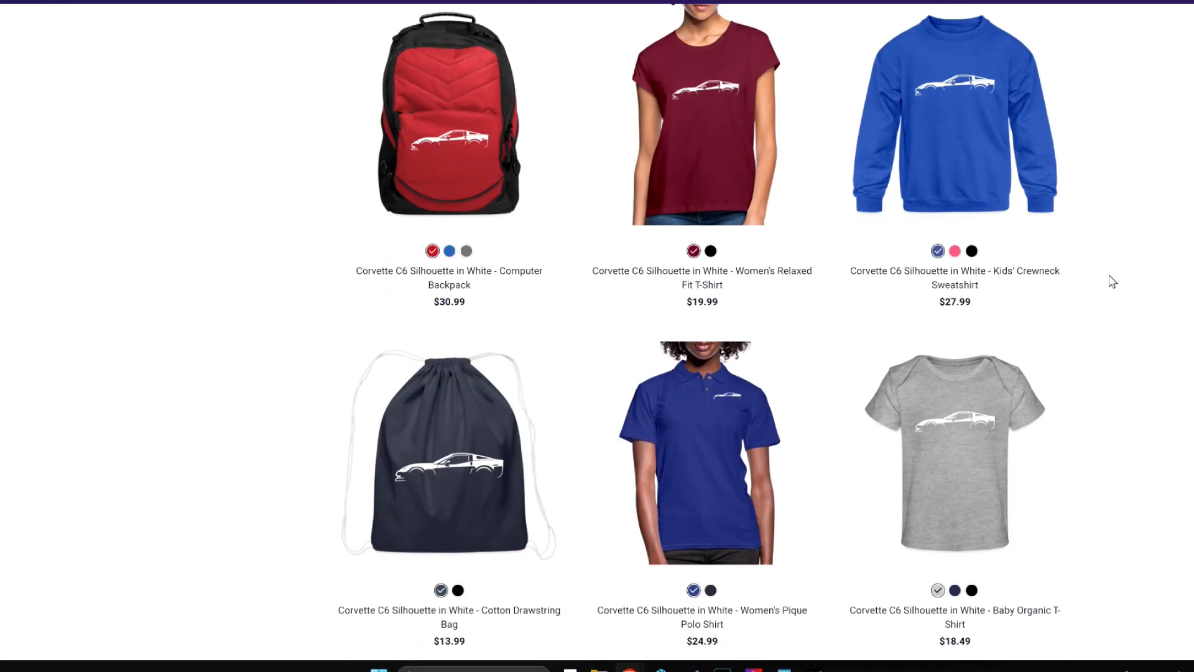
scroll(1112, 281, down, 4)
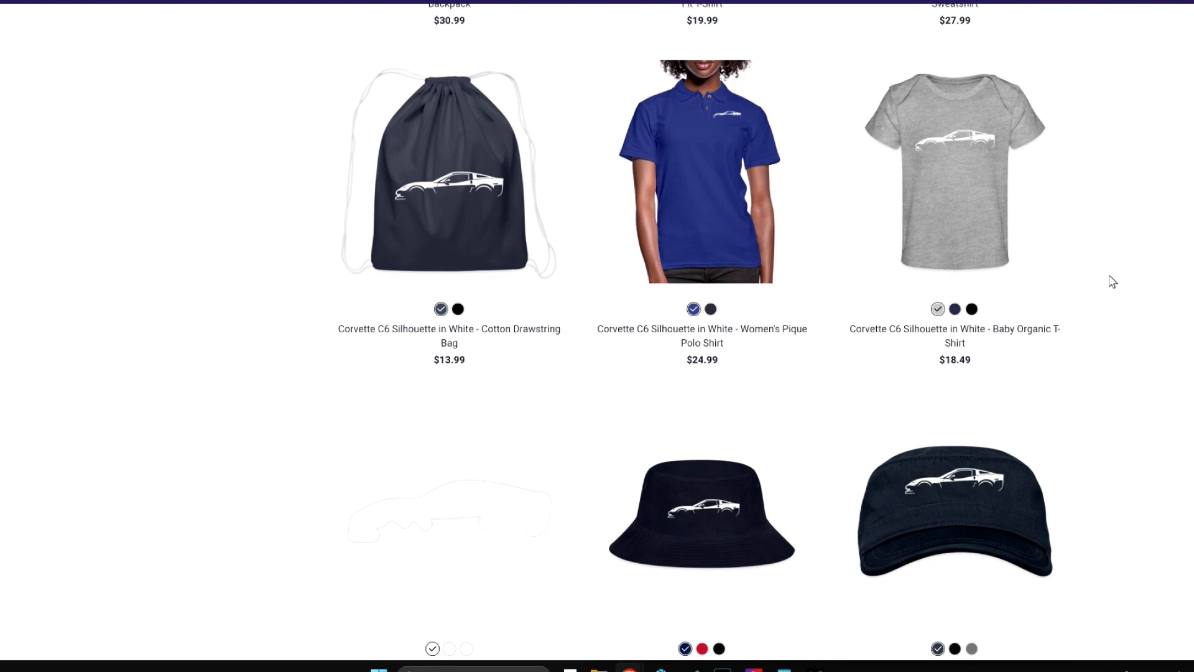
scroll(1113, 281, down, 5)
scroll(1113, 281, up, 20)
scroll(1113, 281, up, 18)
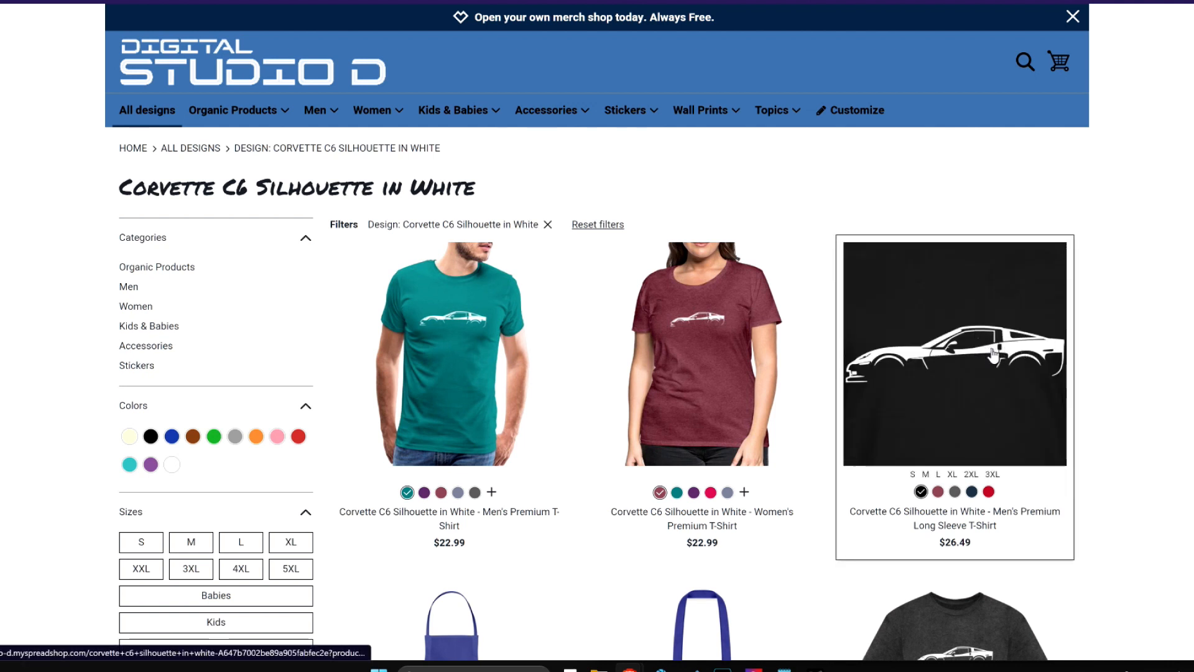
click(989, 351)
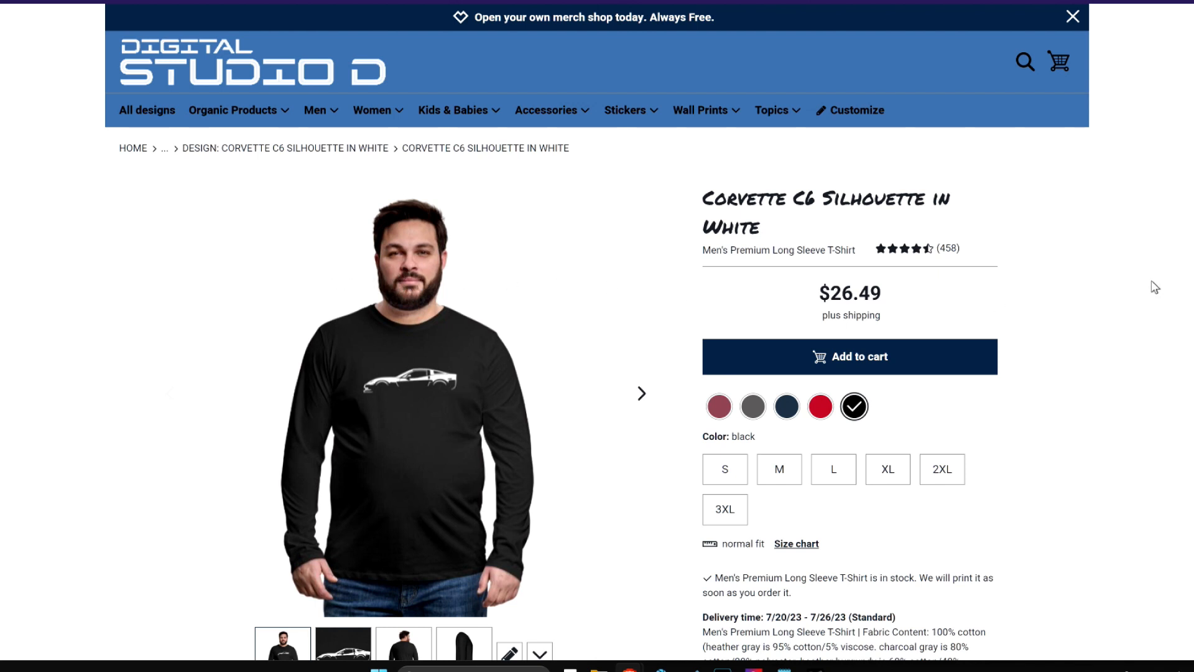
- Examine the long sleeve shirt's product page, including its back, side and close-up design images
scroll(1150, 285, down, 2)
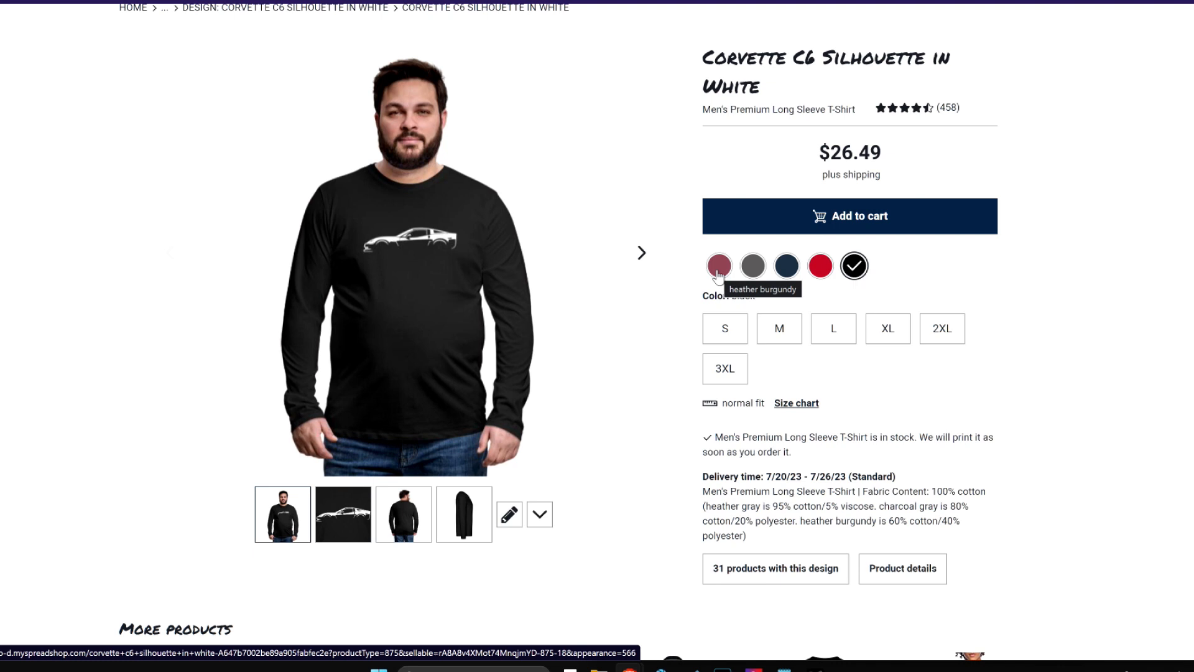
scroll(547, 346, down, 1)
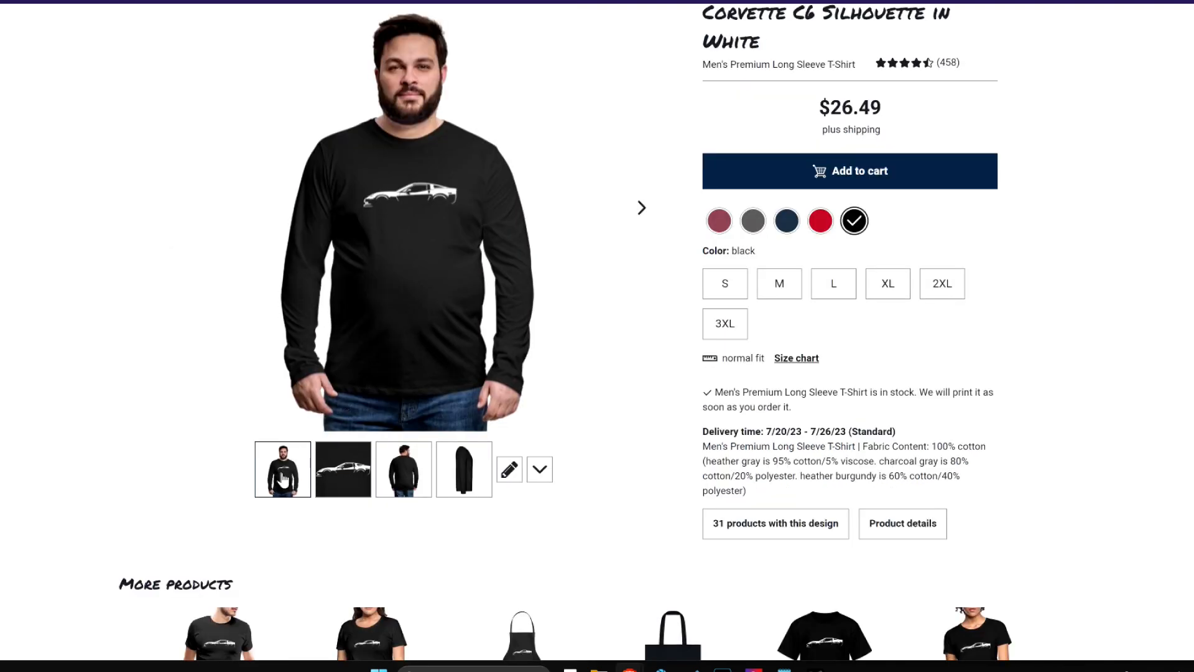
scroll(285, 479, up, 1)
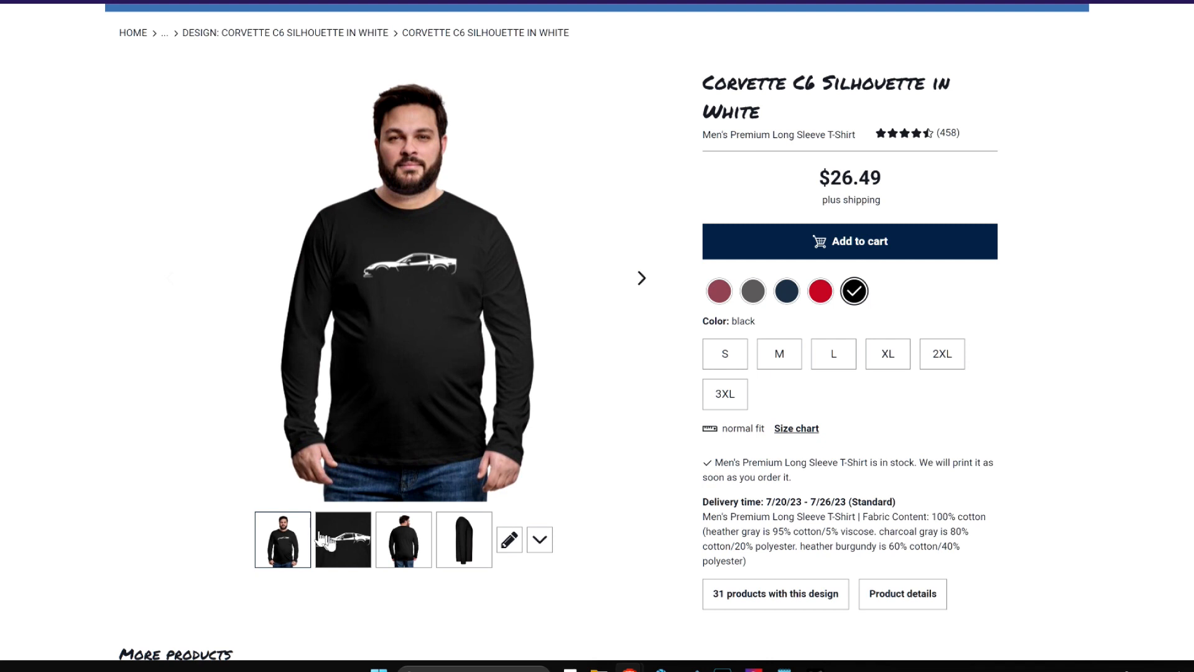
click(407, 549)
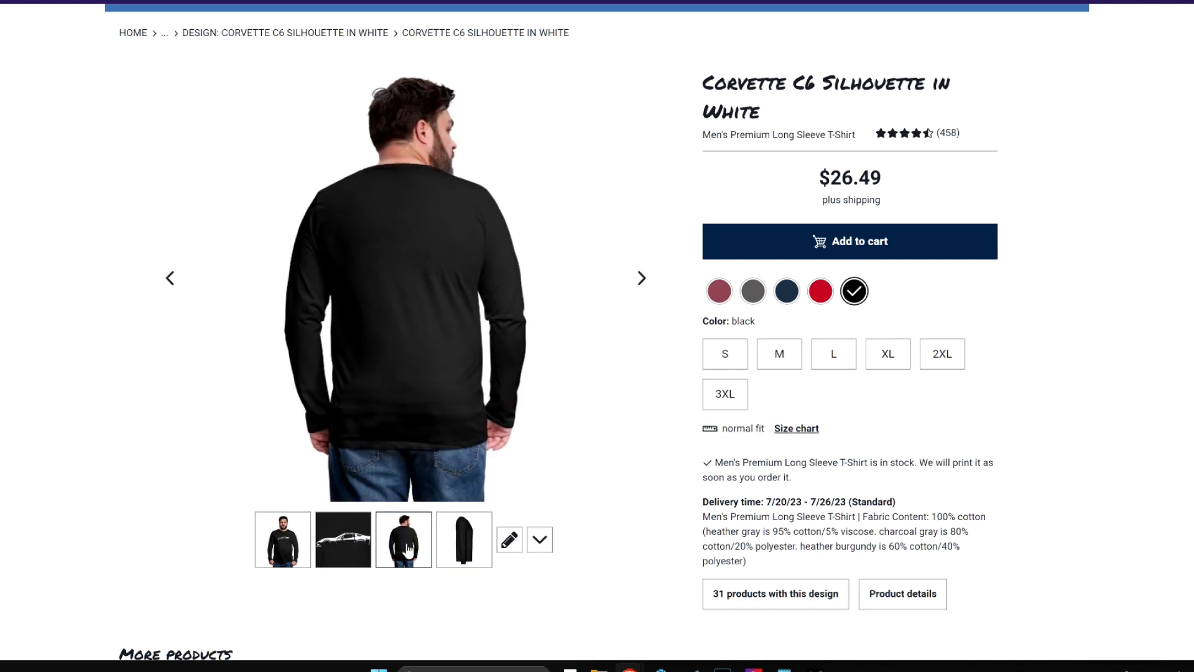
click(462, 550)
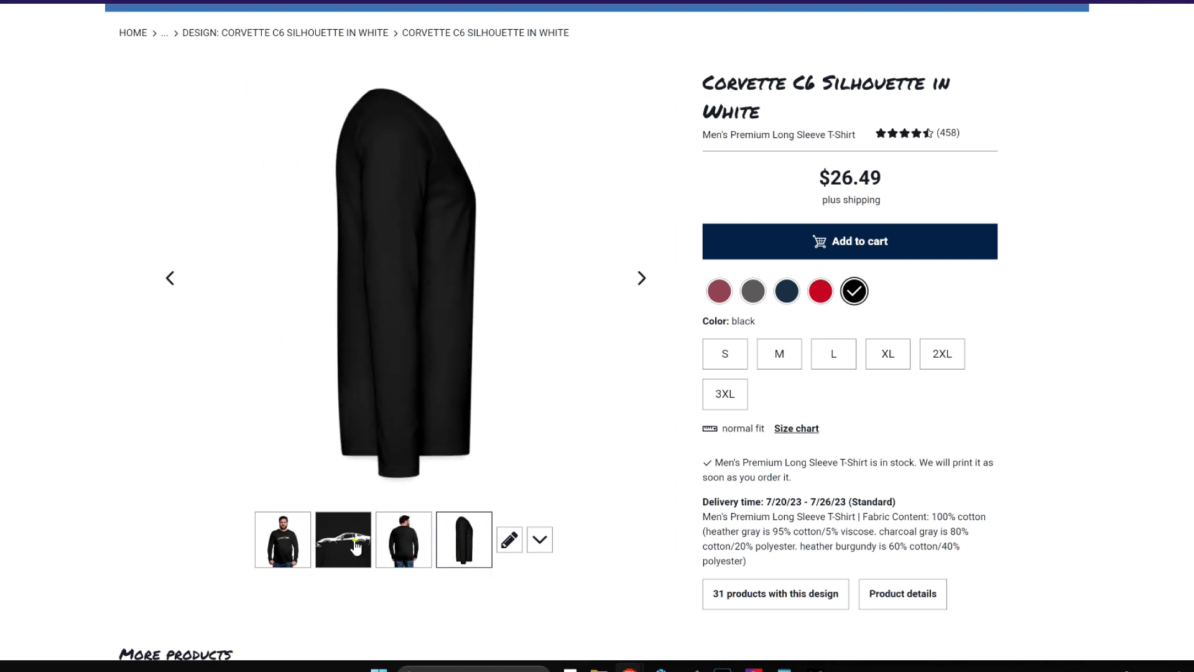
click(356, 546)
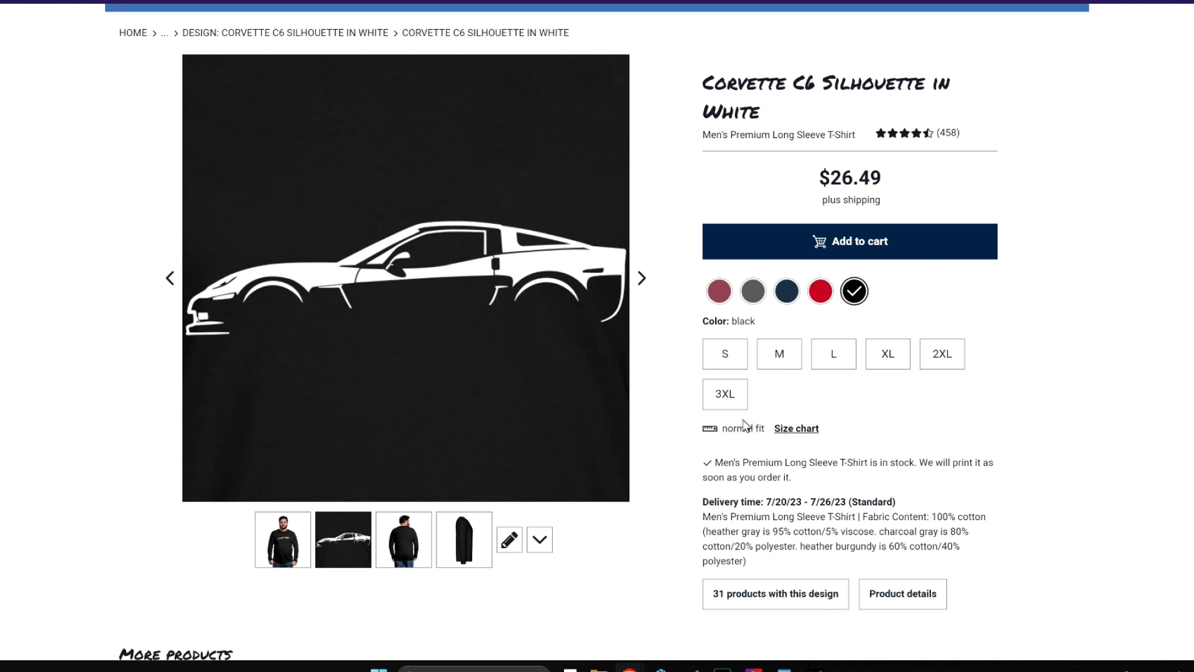
- Open the black long sleeve shirt for customization to adjust the design and add text
click(509, 541)
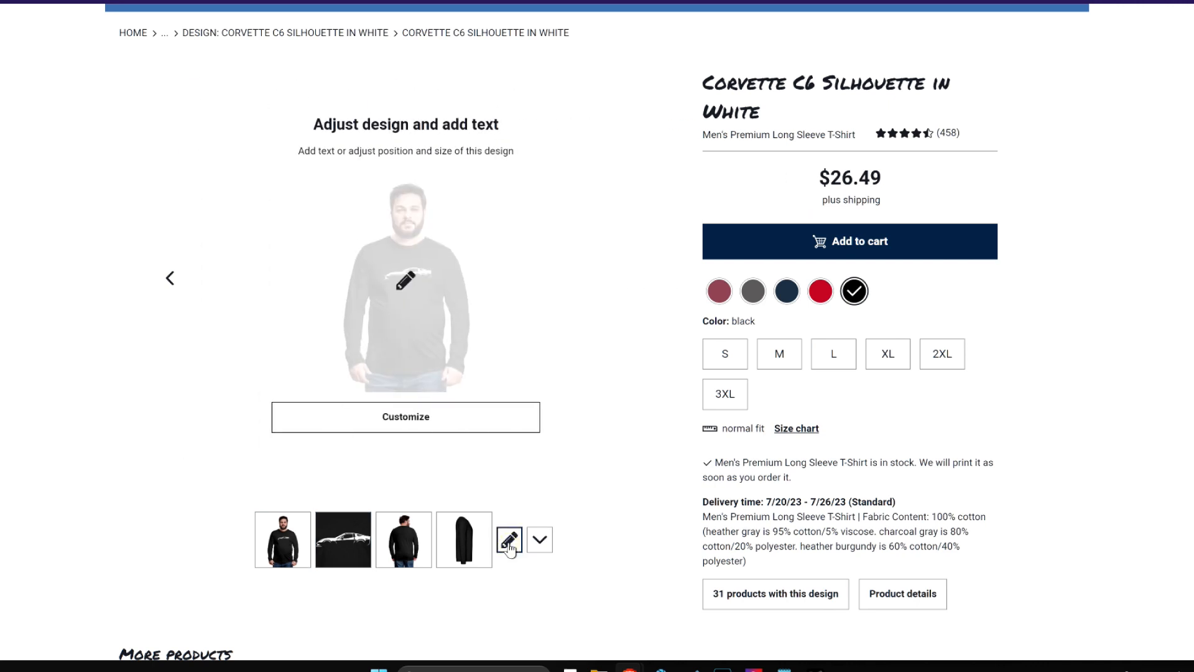
click(421, 418)
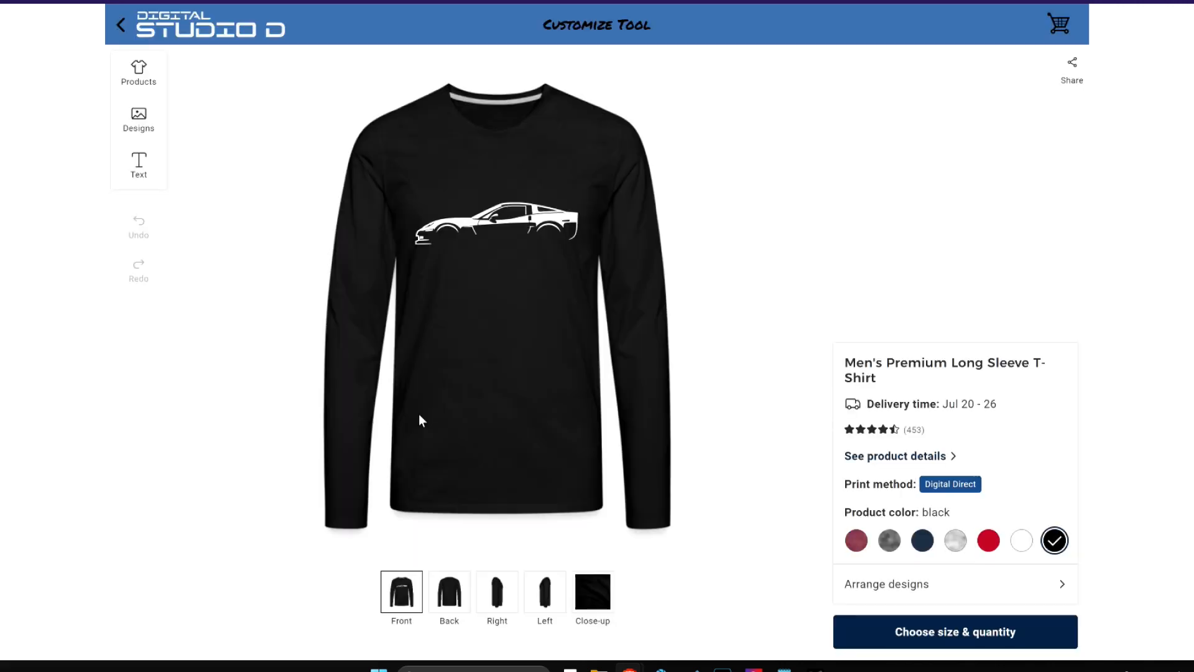
- Look through the catalogue of alternative products for the design, and close it without choosing one
click(139, 73)
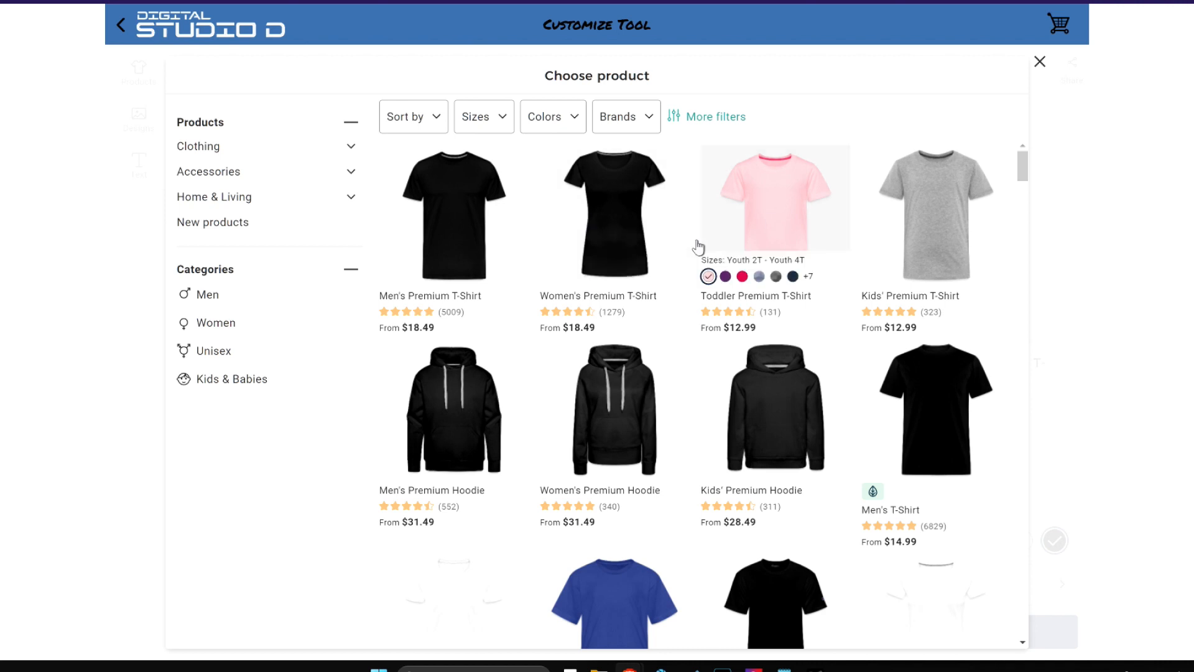
scroll(698, 247, down, 3)
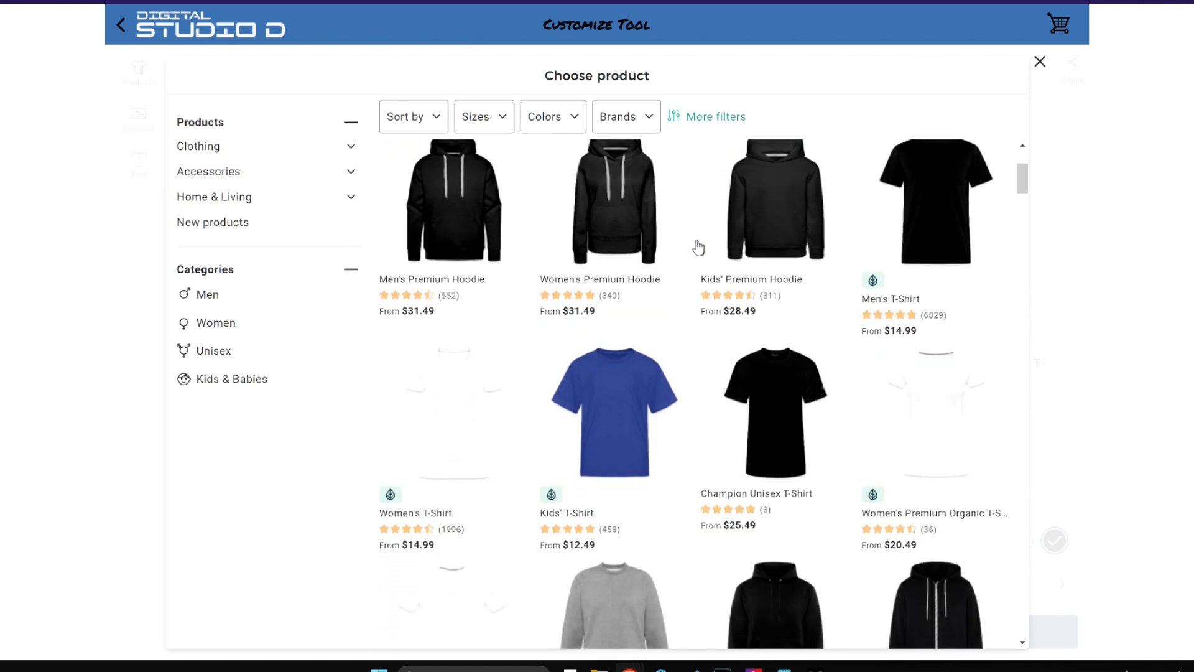
scroll(698, 247, down, 7)
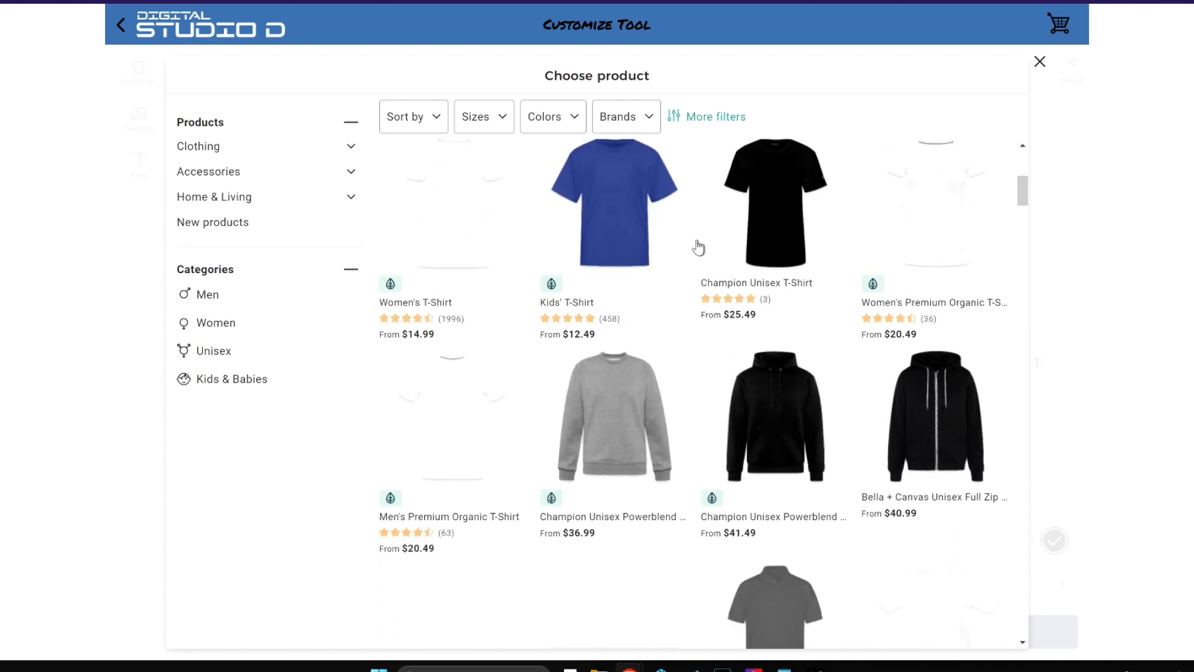
scroll(698, 247, down, 4)
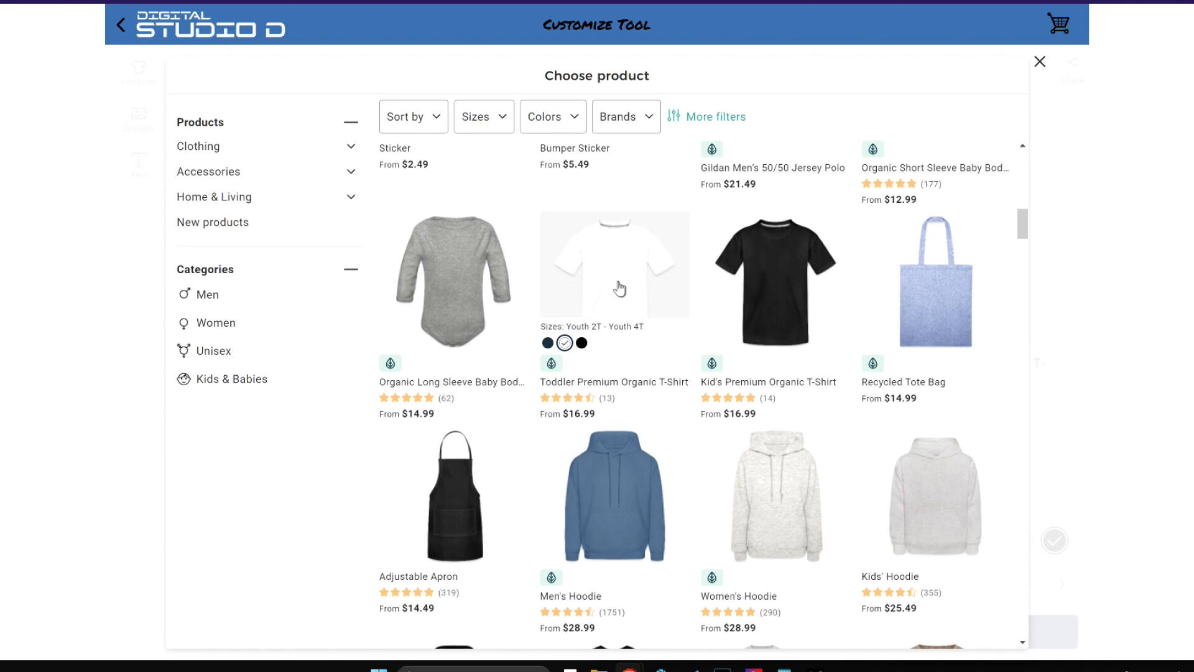
scroll(893, 294, down, 5)
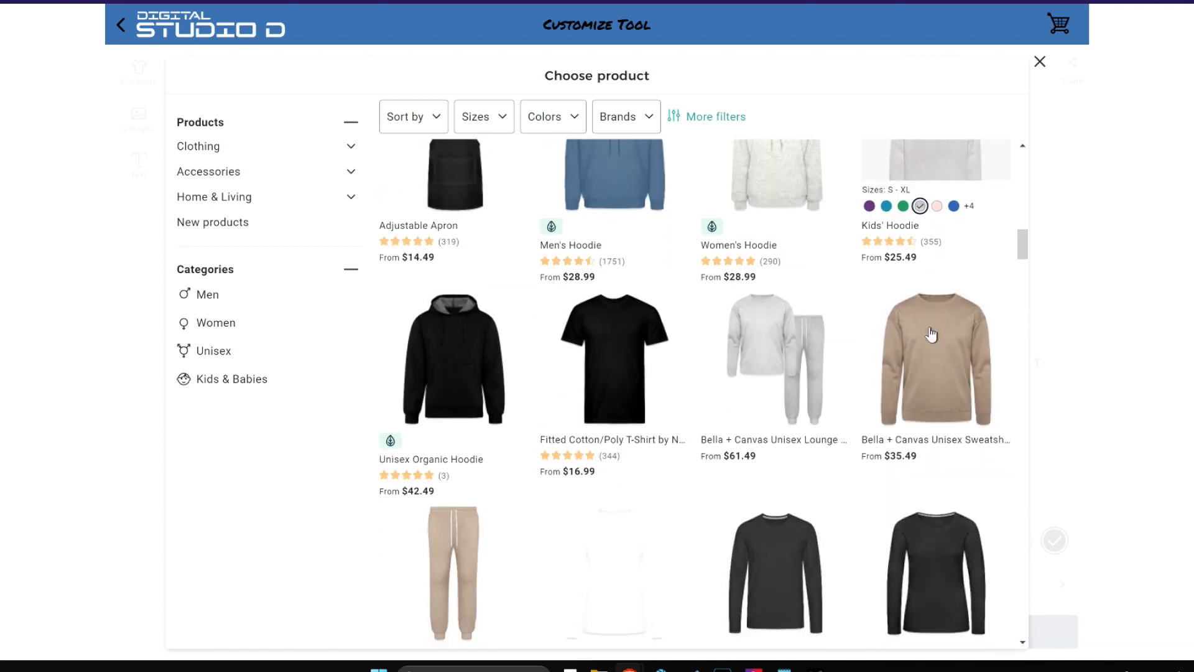
scroll(801, 348, down, 5)
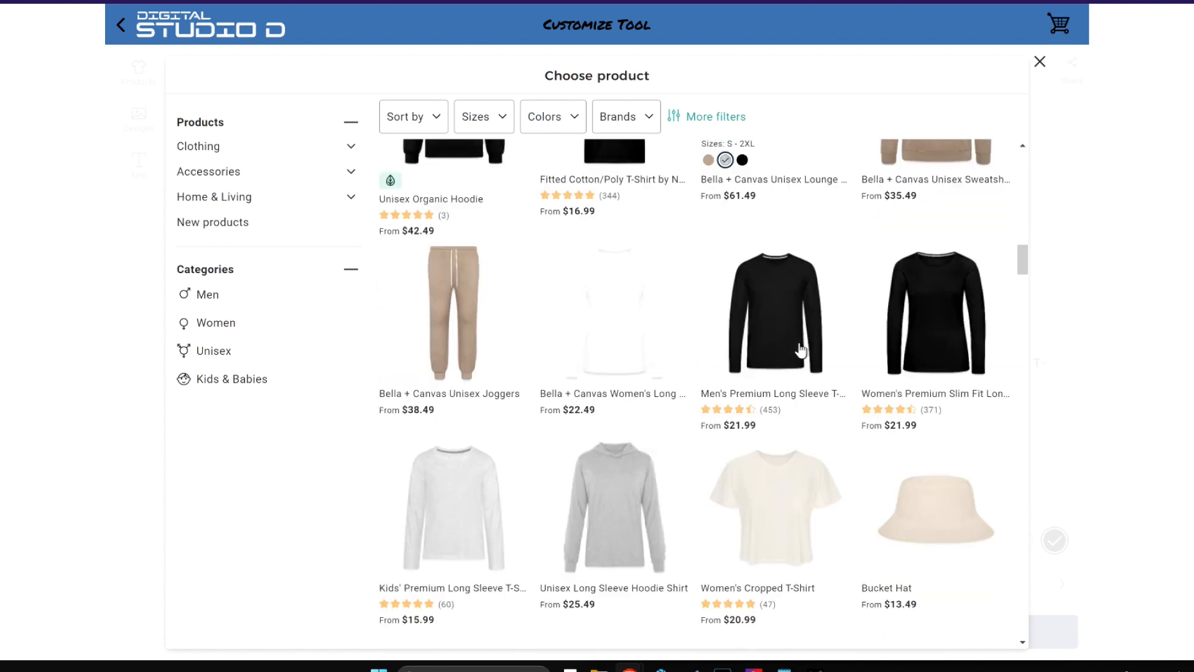
scroll(801, 350, down, 6)
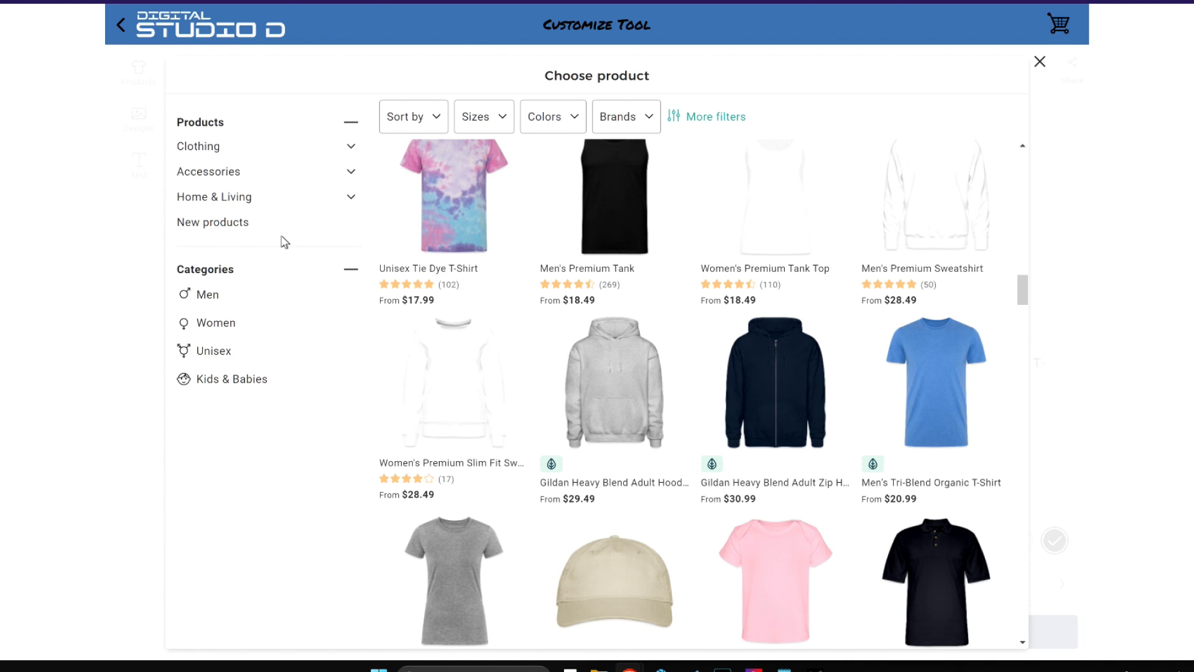
click(1040, 63)
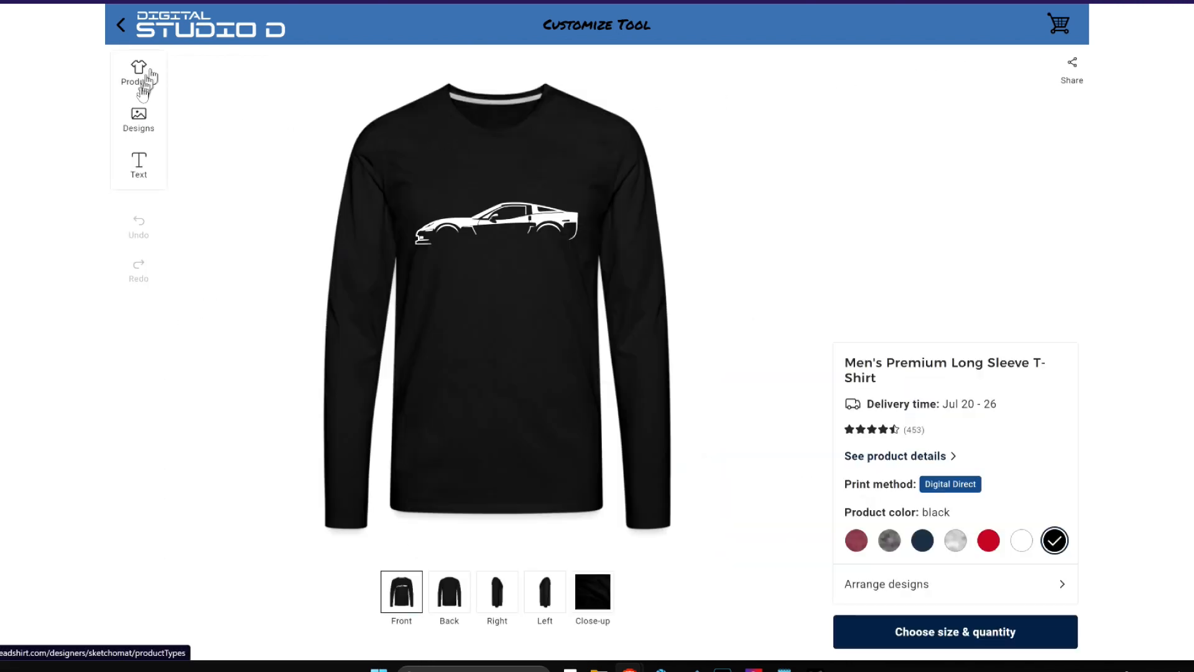
- Add the red, white and blue Corvette lettering design to the shirt front and move it directly below the car silhouette
click(137, 120)
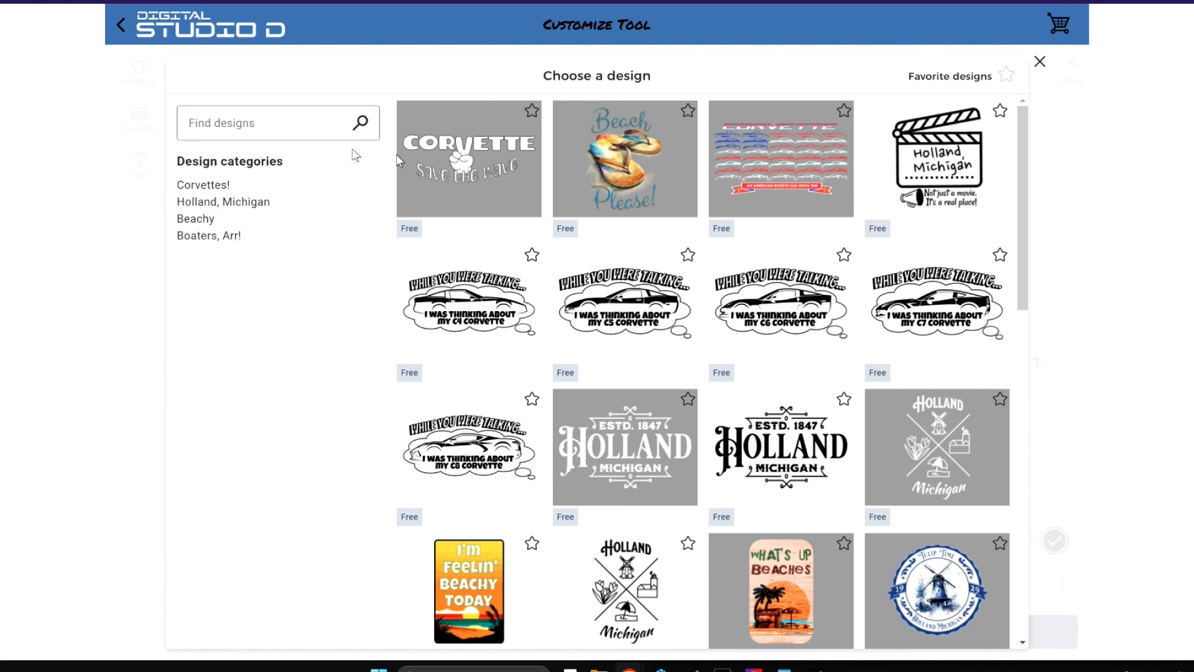
scroll(831, 249, down, 1)
scroll(831, 248, down, 2)
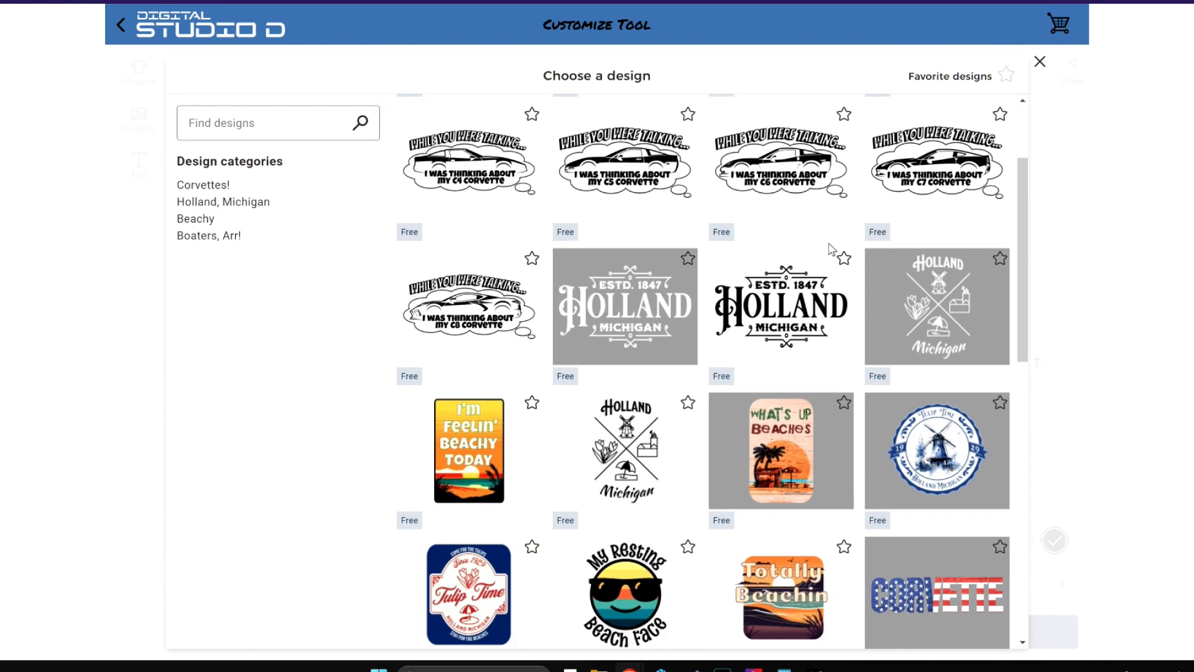
scroll(831, 249, down, 3)
scroll(831, 248, down, 2)
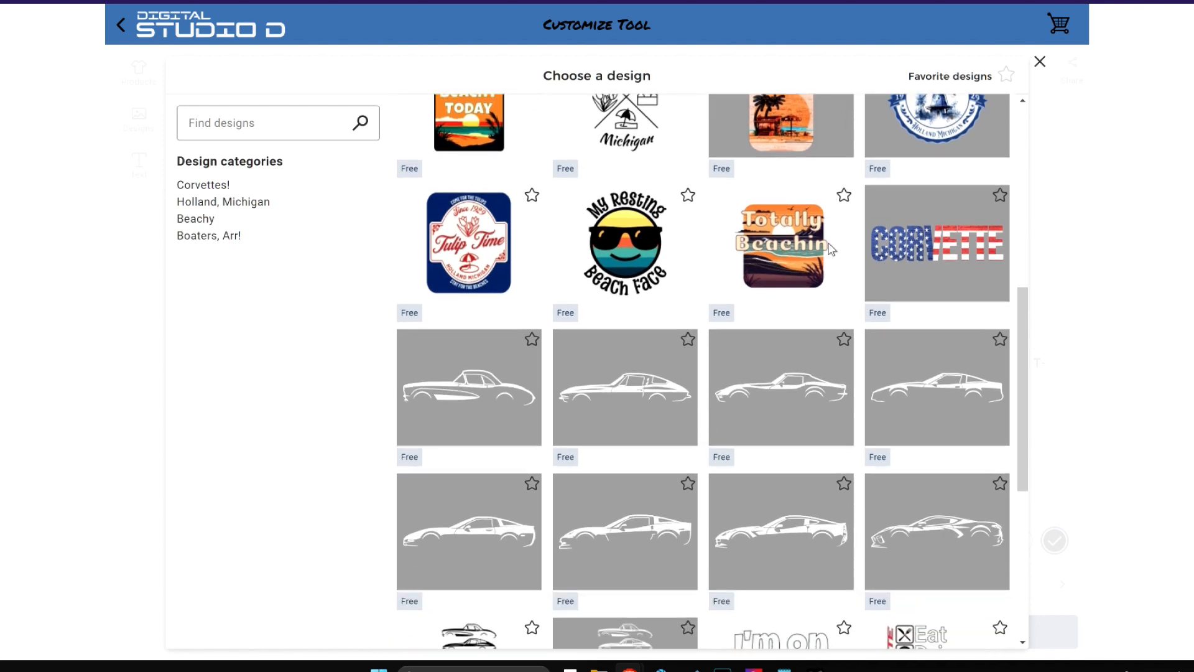
click(937, 247)
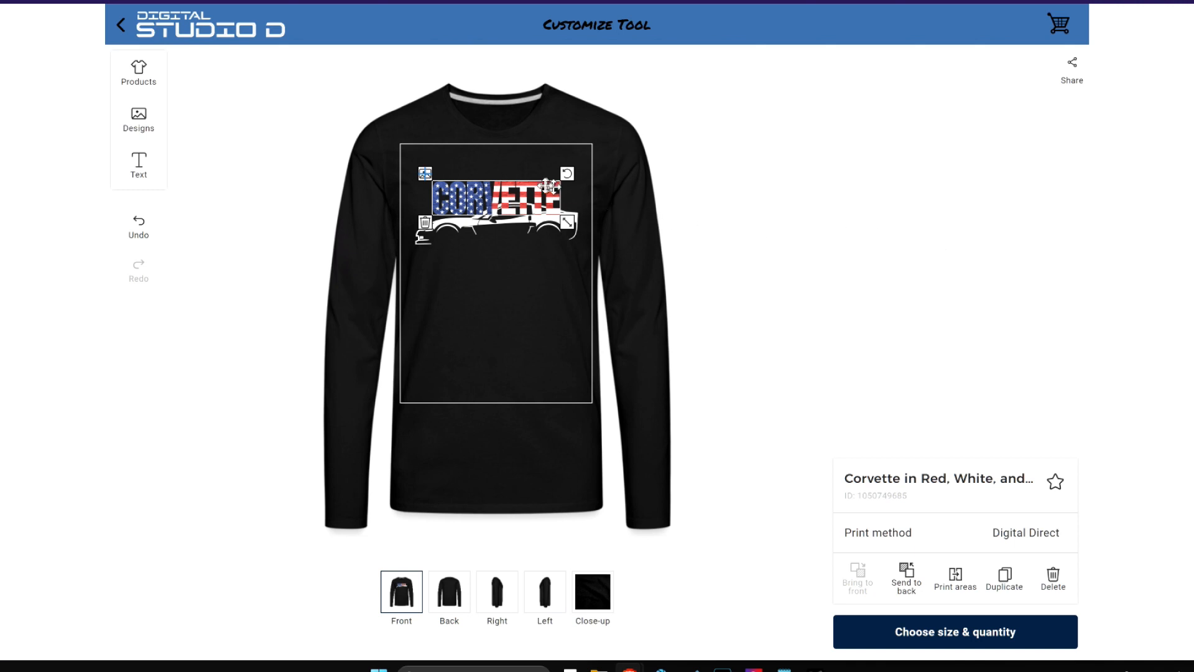
drag(514, 196, 512, 261)
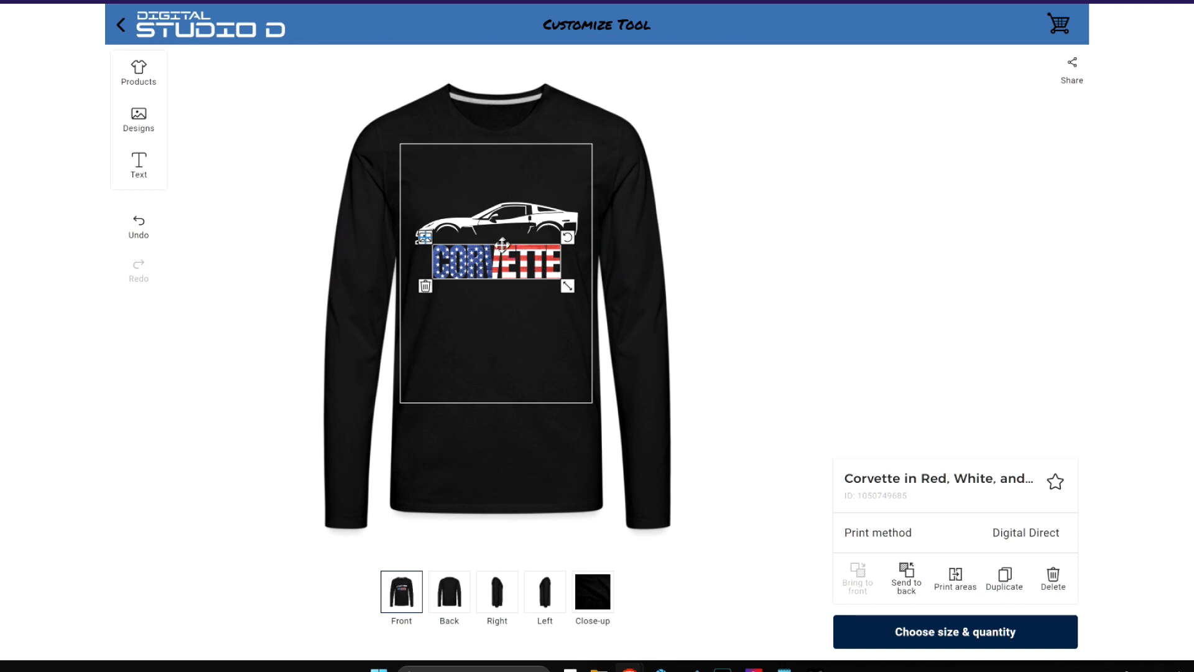
- Adjust the car silhouette so it sits directly above the Corvette lettering, and enlarge it slightly
click(535, 231)
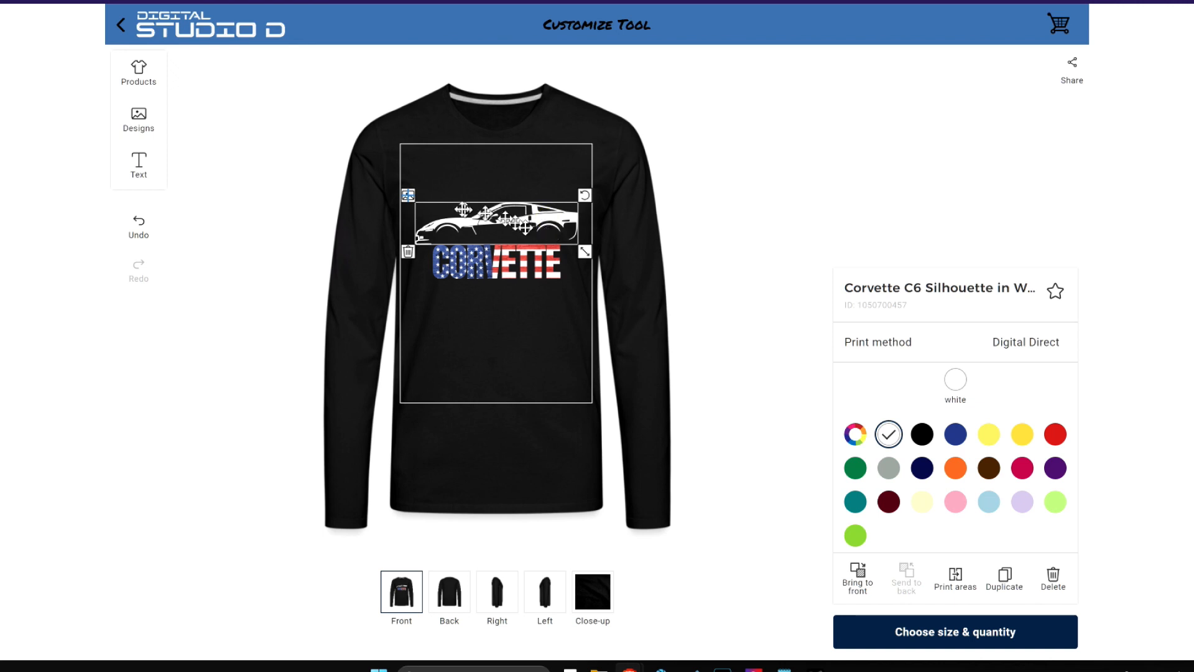
mouse_move(585, 251)
mouse_down()
mouse_move(562, 244)
mouse_move(583, 251)
mouse_up()
mouse_move(585, 197)
mouse_down()
mouse_move(588, 223)
mouse_move(584, 210)
mouse_up()
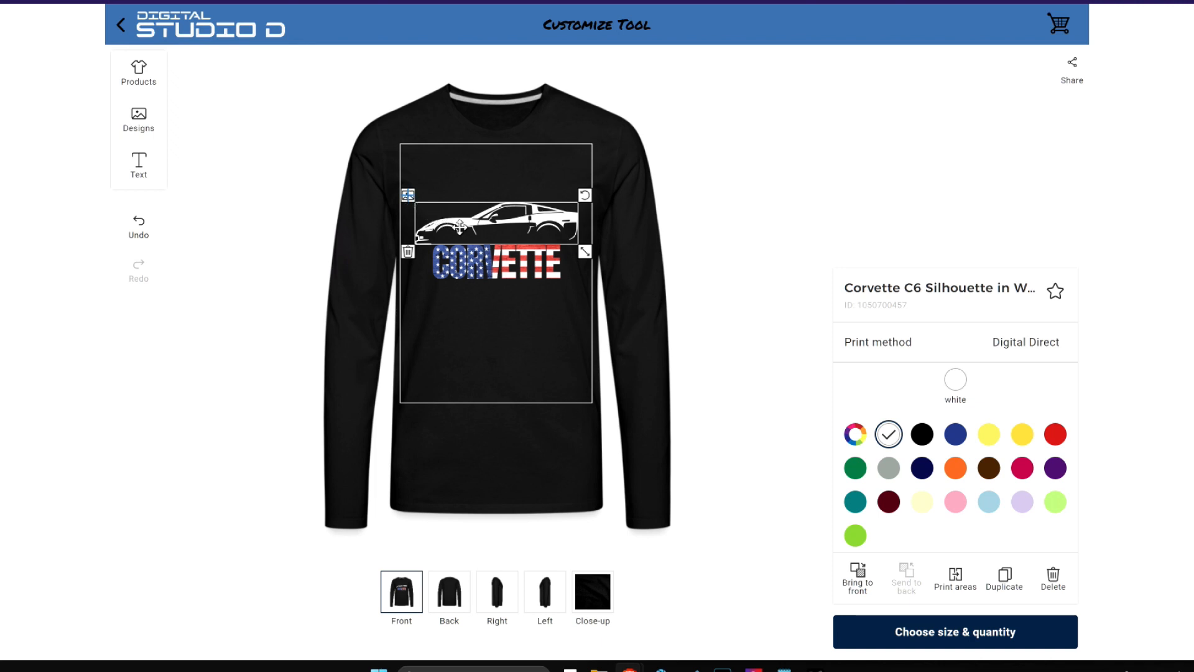
drag(462, 224, 468, 255)
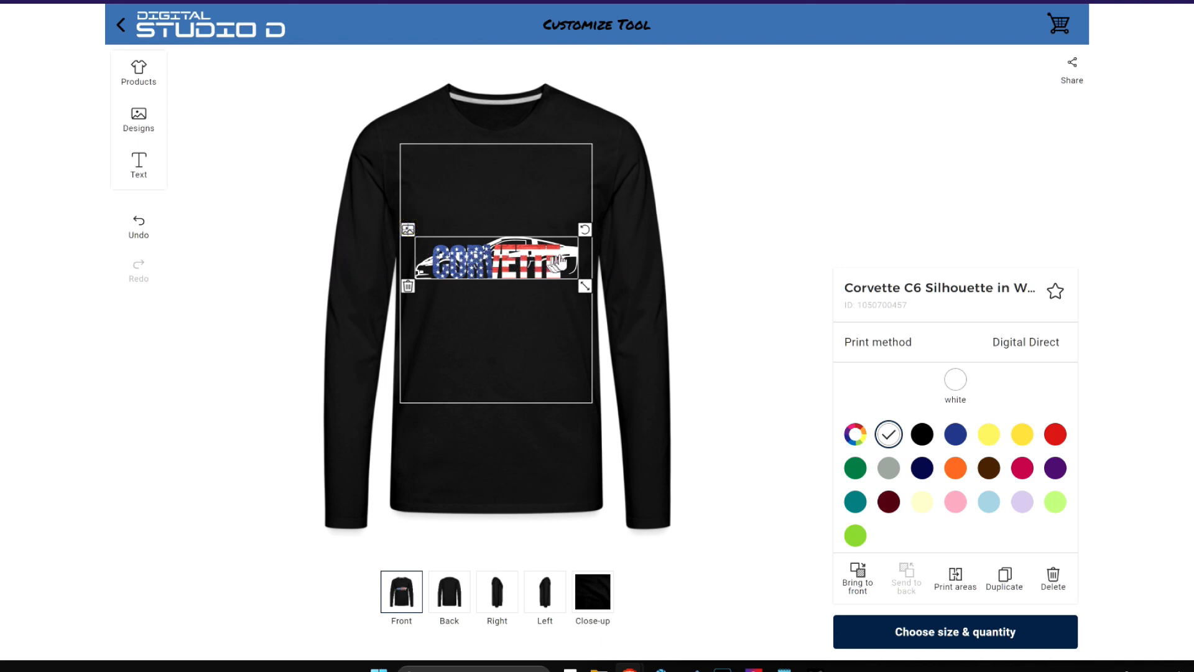
drag(570, 251, 569, 216)
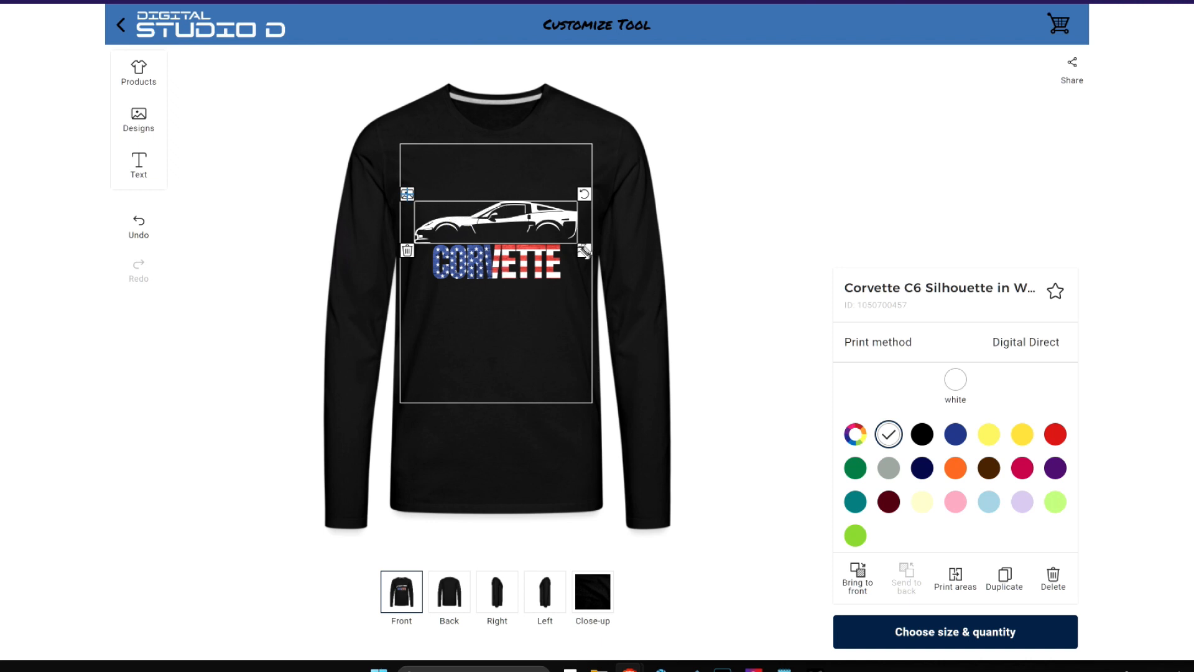
drag(584, 250, 588, 255)
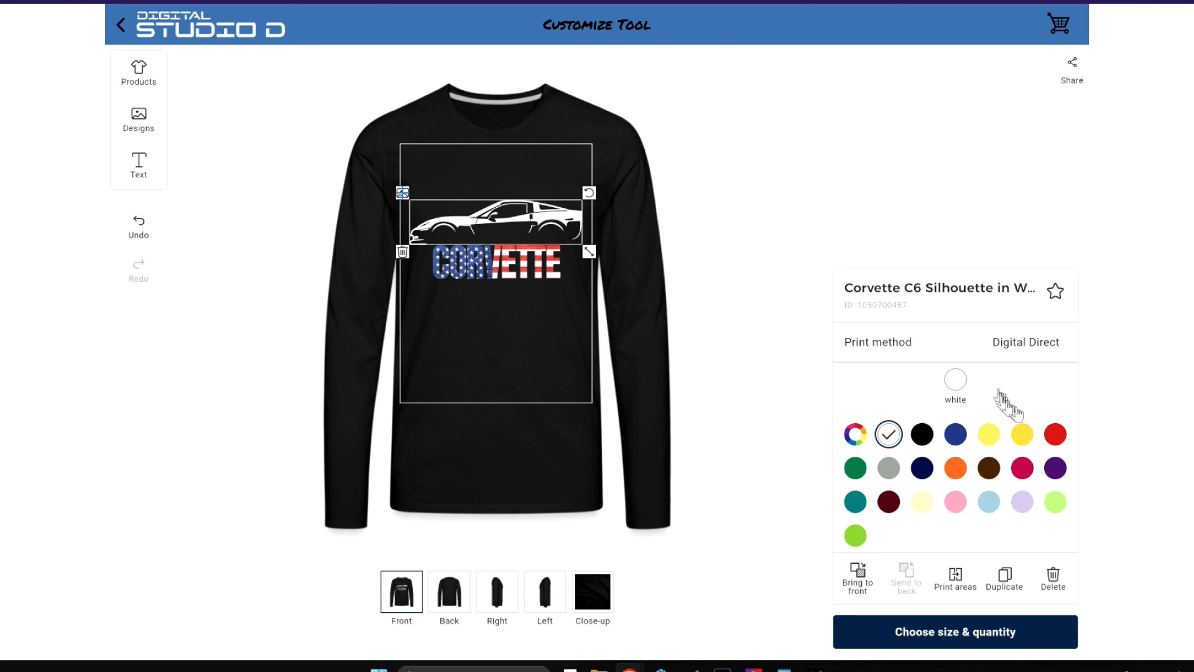
- Try red, orange and cream on the car silhouette, and set its colour to gold (non metallic)
click(1056, 436)
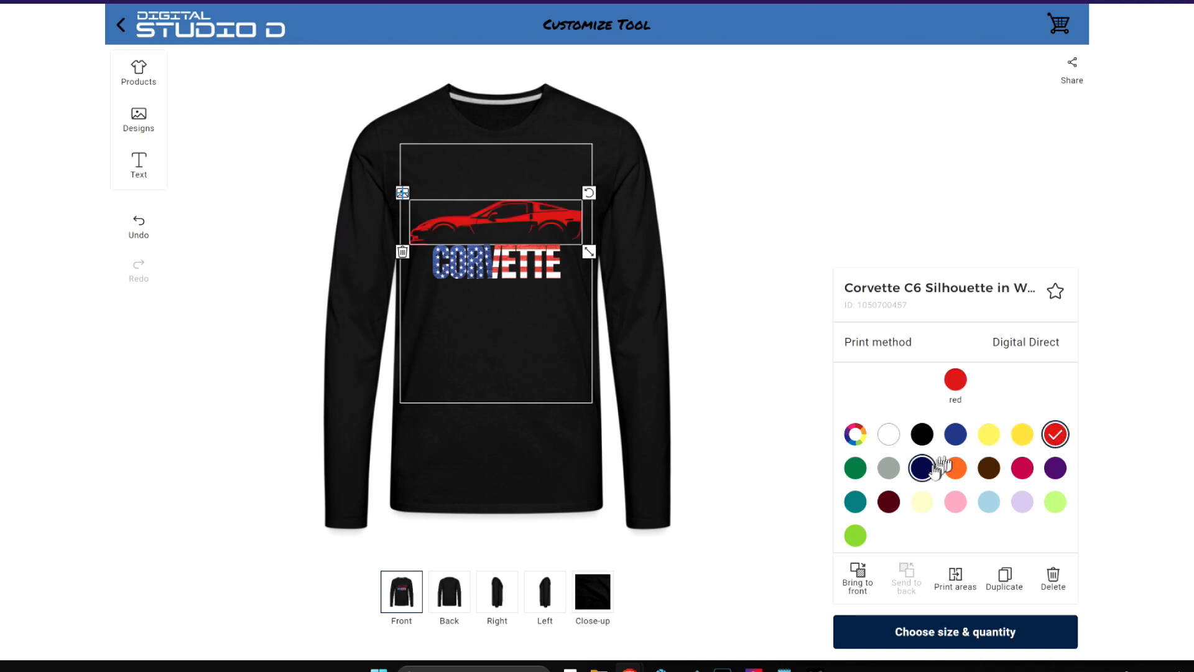
click(956, 470)
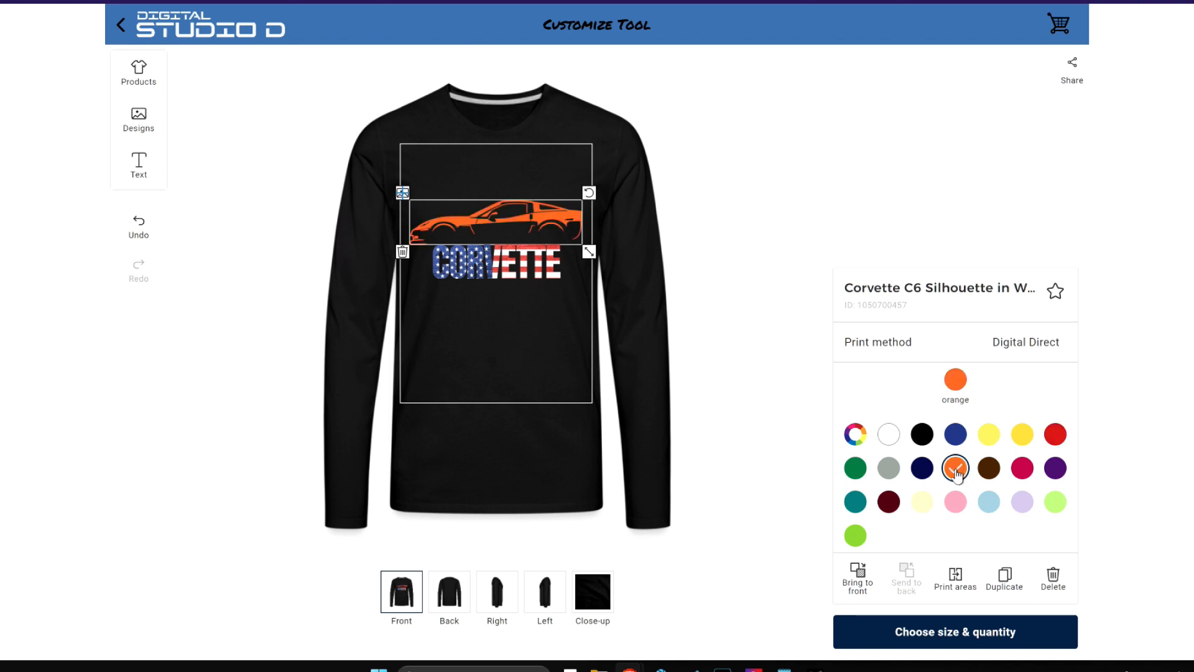
click(923, 501)
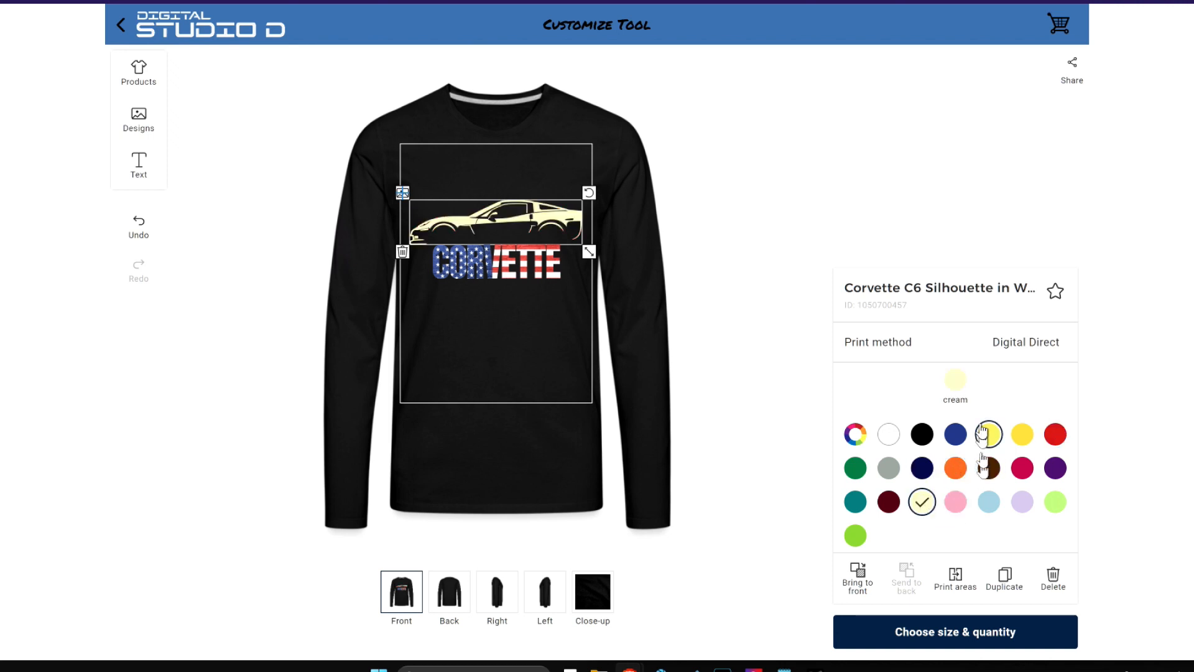
click(1023, 435)
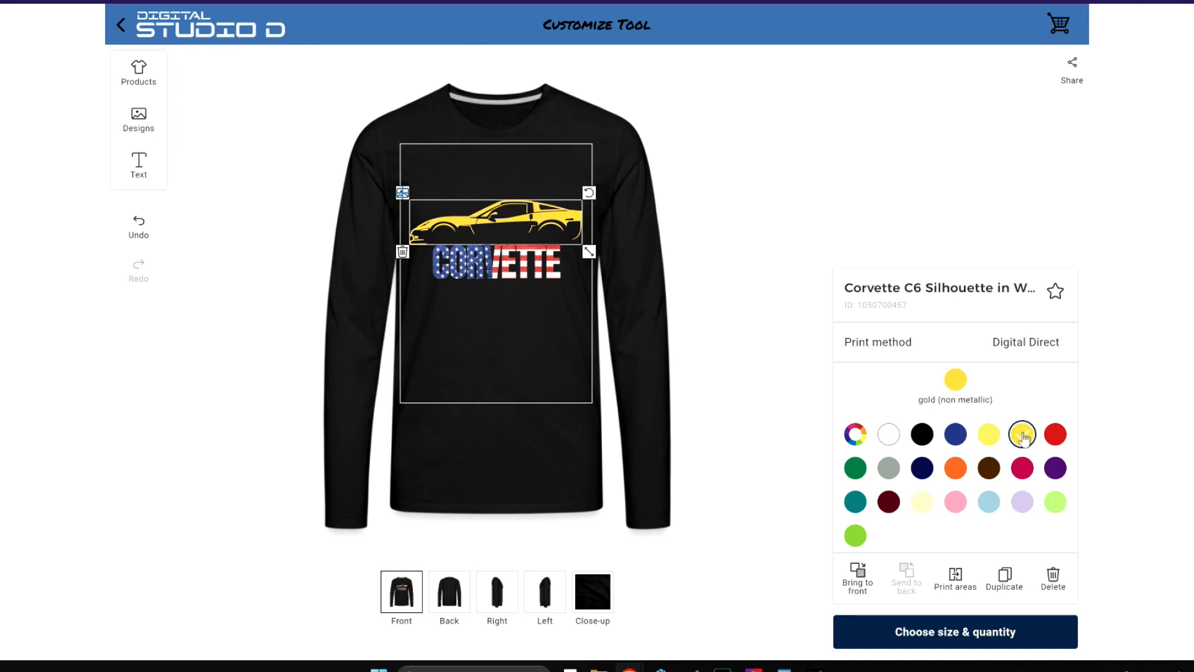
- Try the custom gold shades #b09d45 and #f0d766 on the car silhouette
click(856, 435)
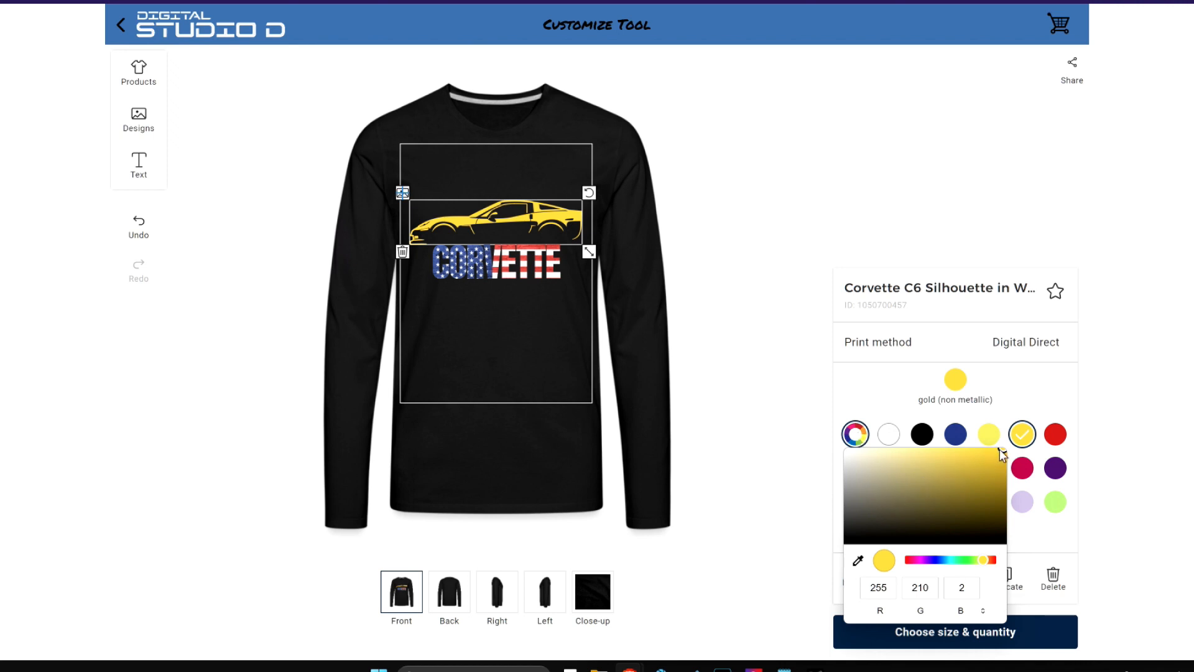
drag(1003, 453, 943, 482)
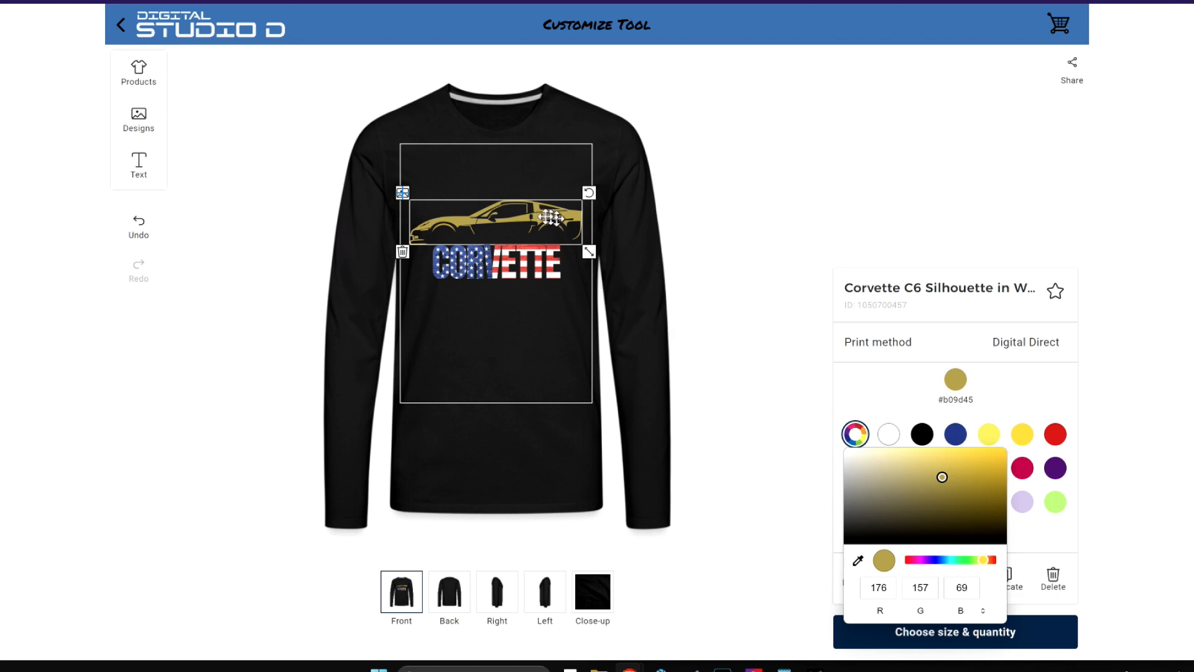
drag(942, 477, 936, 454)
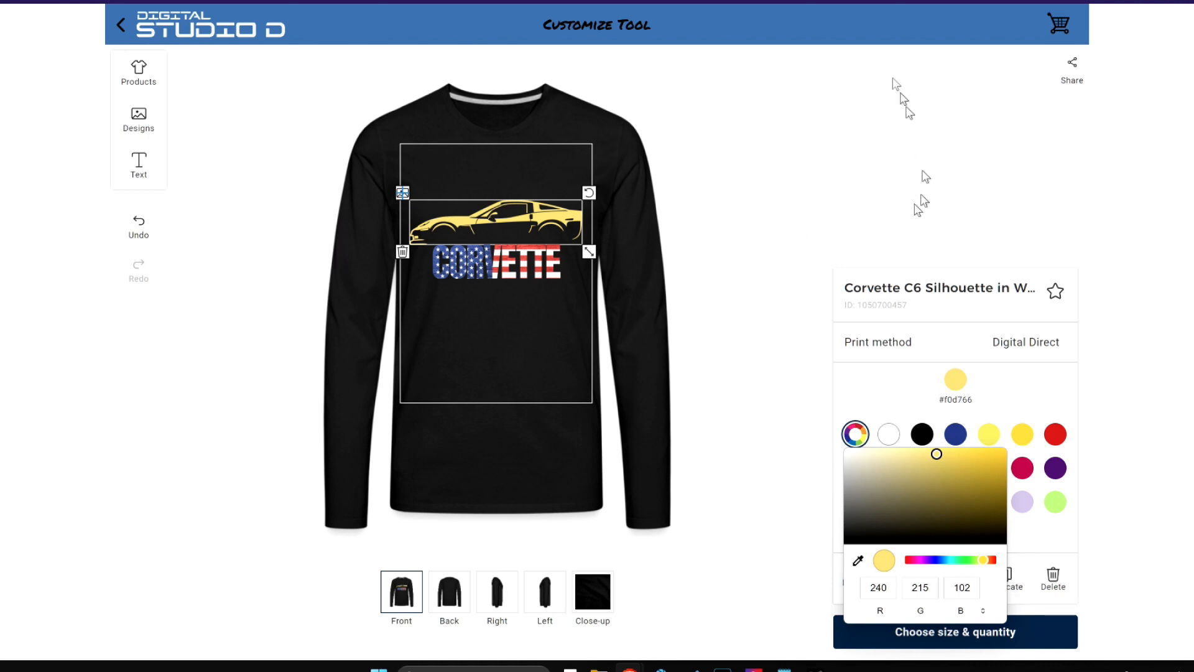
- Show the shop beside the Corvette photo, sample the yellow car's paint (#fedc51) for the silhouette, and return the shop to full size
mouse_move(1151, 0)
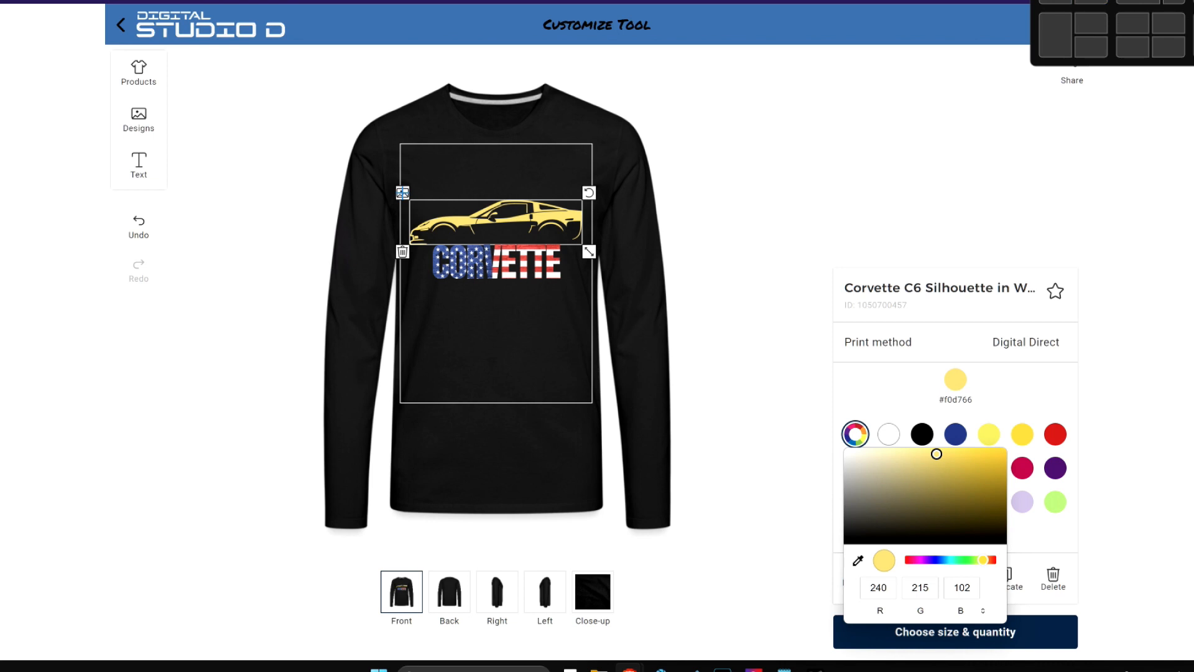
click(1055, 3)
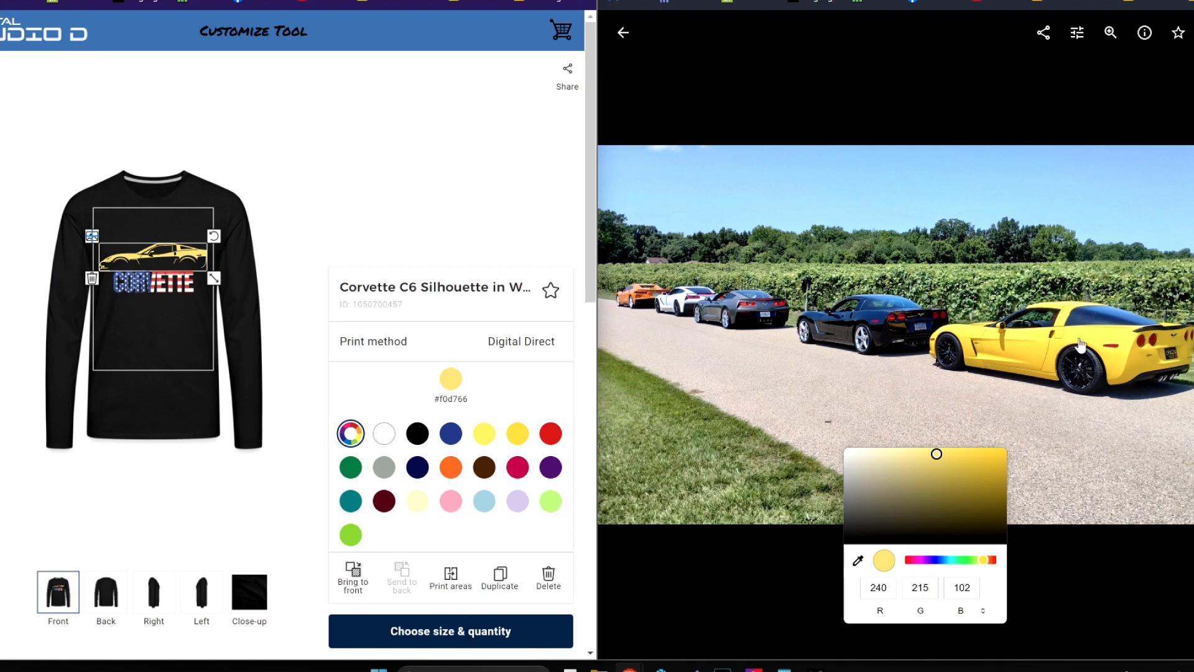
click(351, 434)
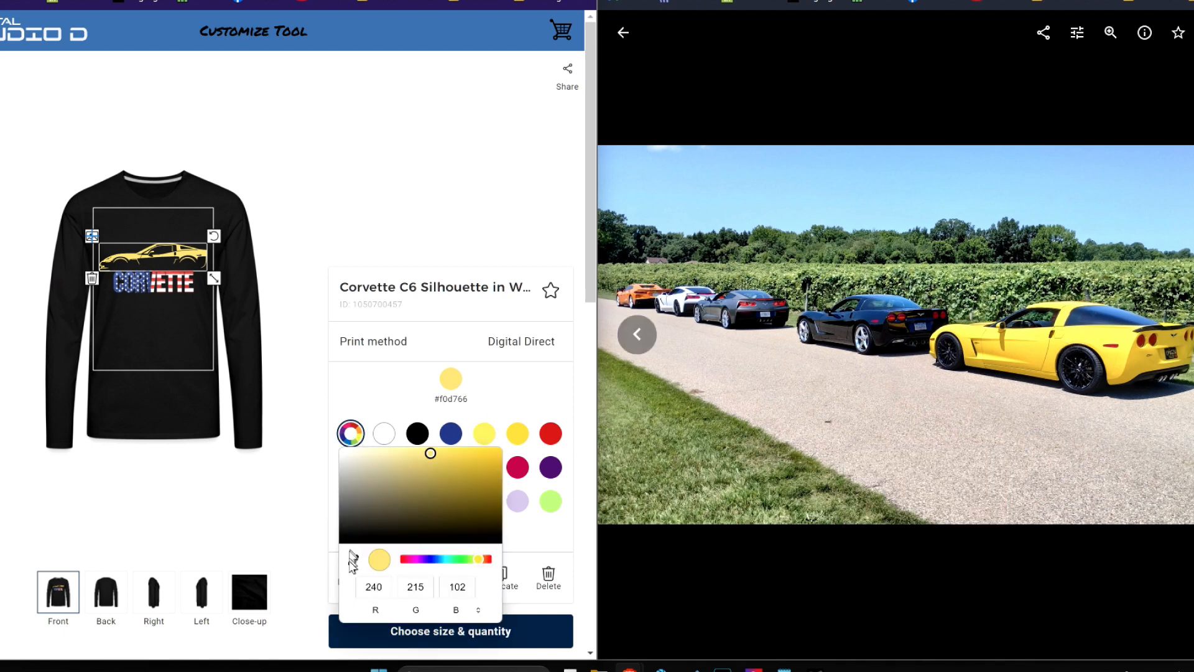
click(353, 560)
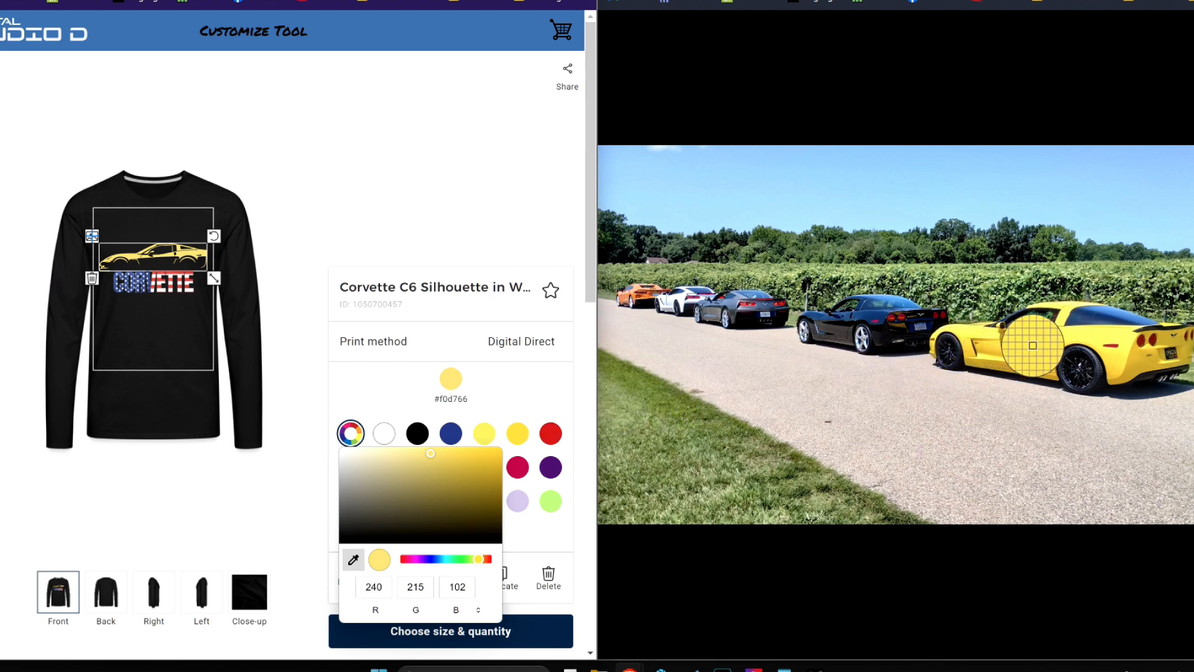
click(1032, 345)
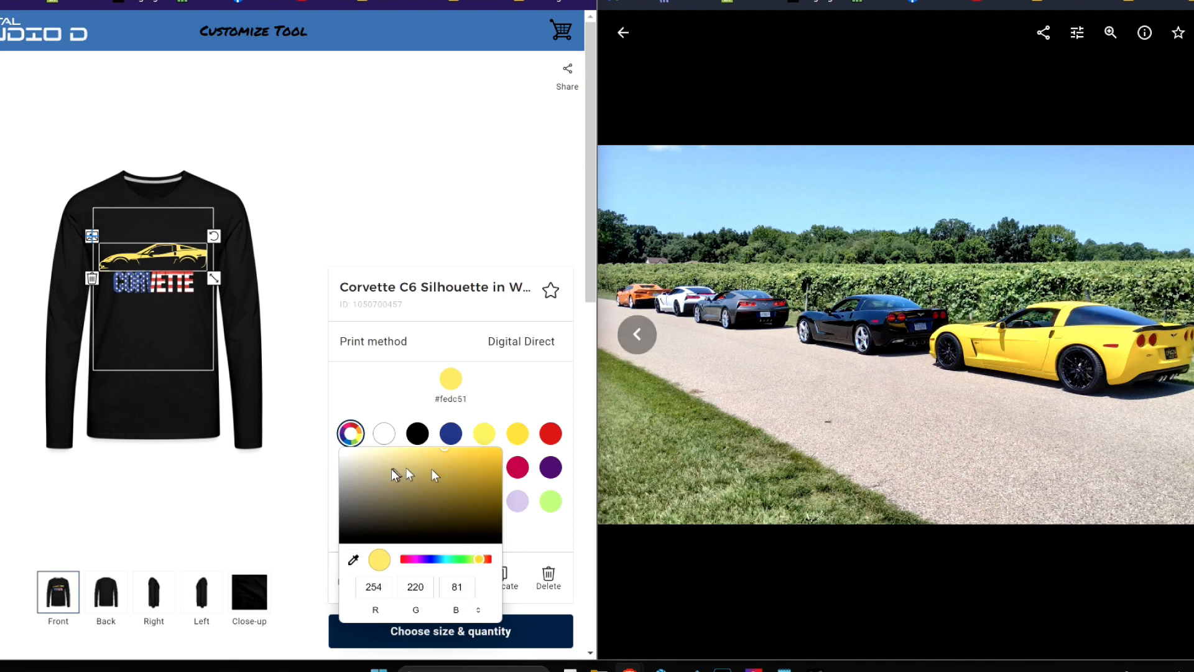
click(359, 385)
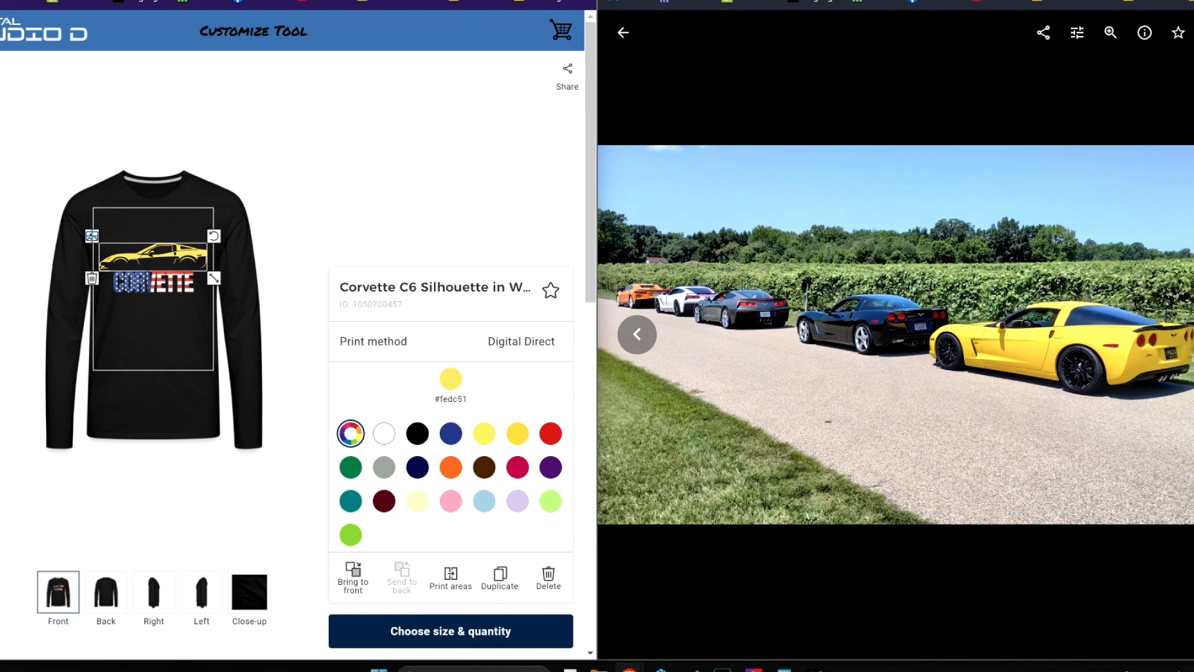
click(552, 1)
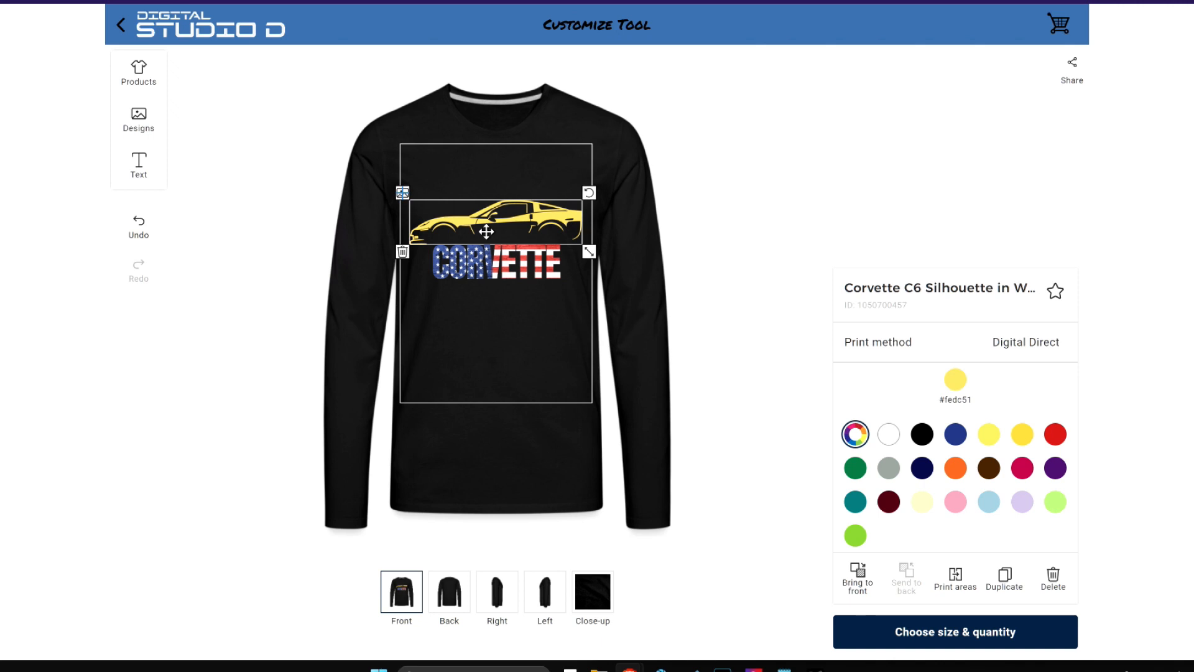
- Replace the Corvette lettering design with the text "Here comes the sun", placed just above the car silhouette
click(474, 261)
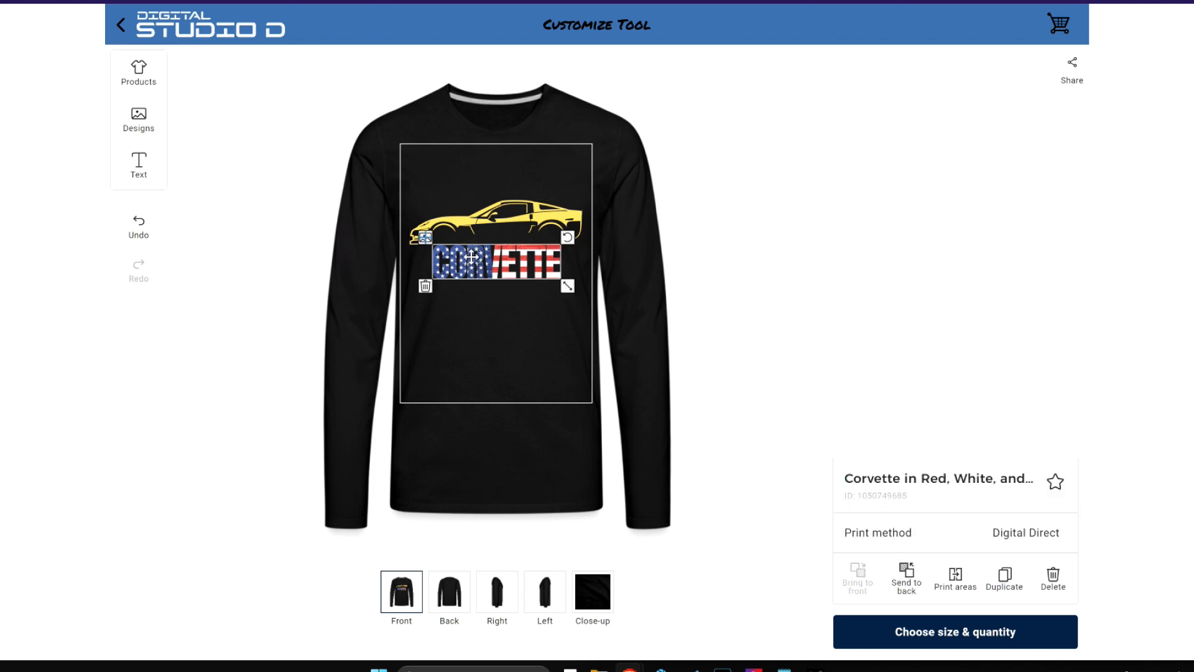
key(Delete)
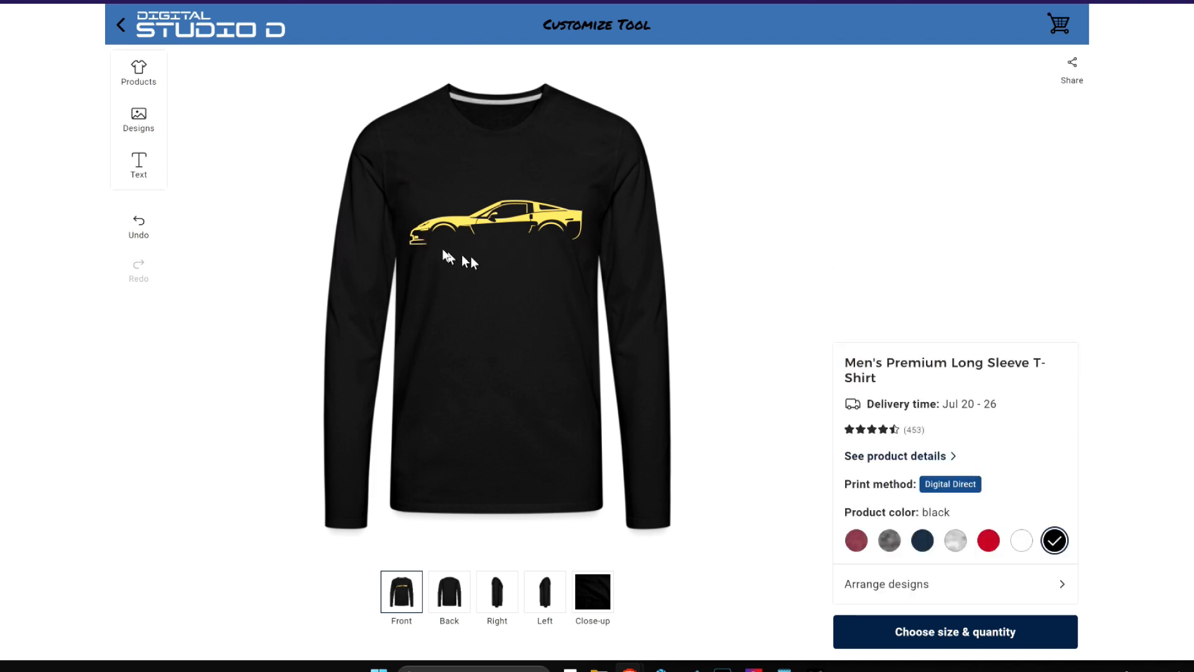
click(140, 167)
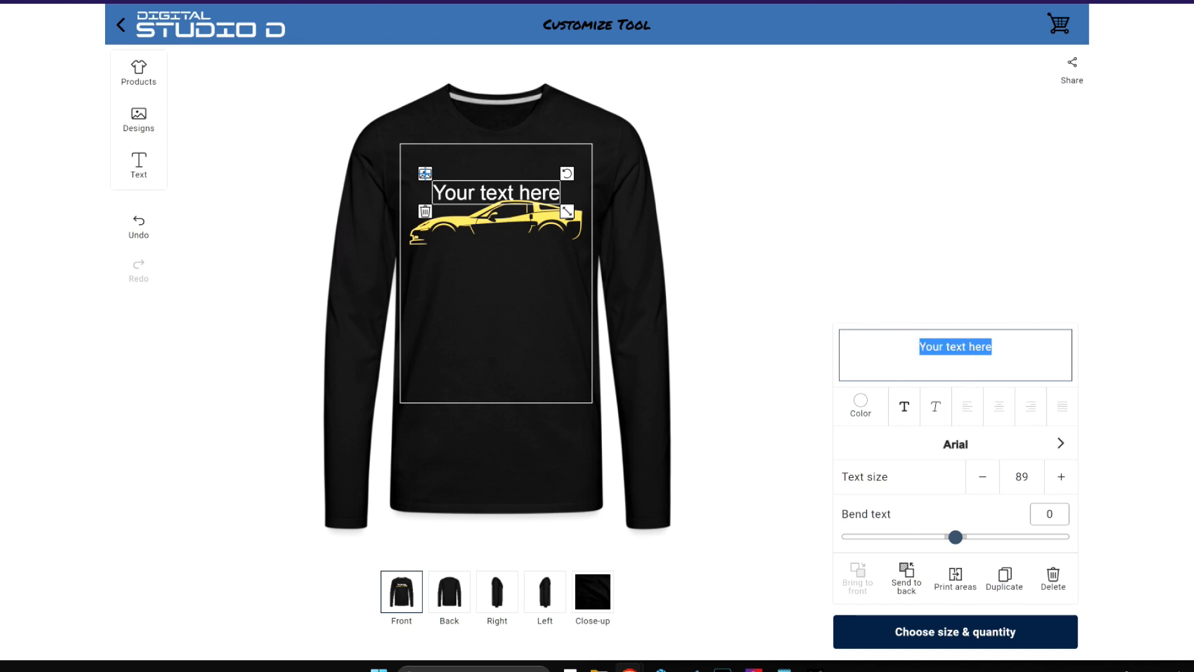
text(H)
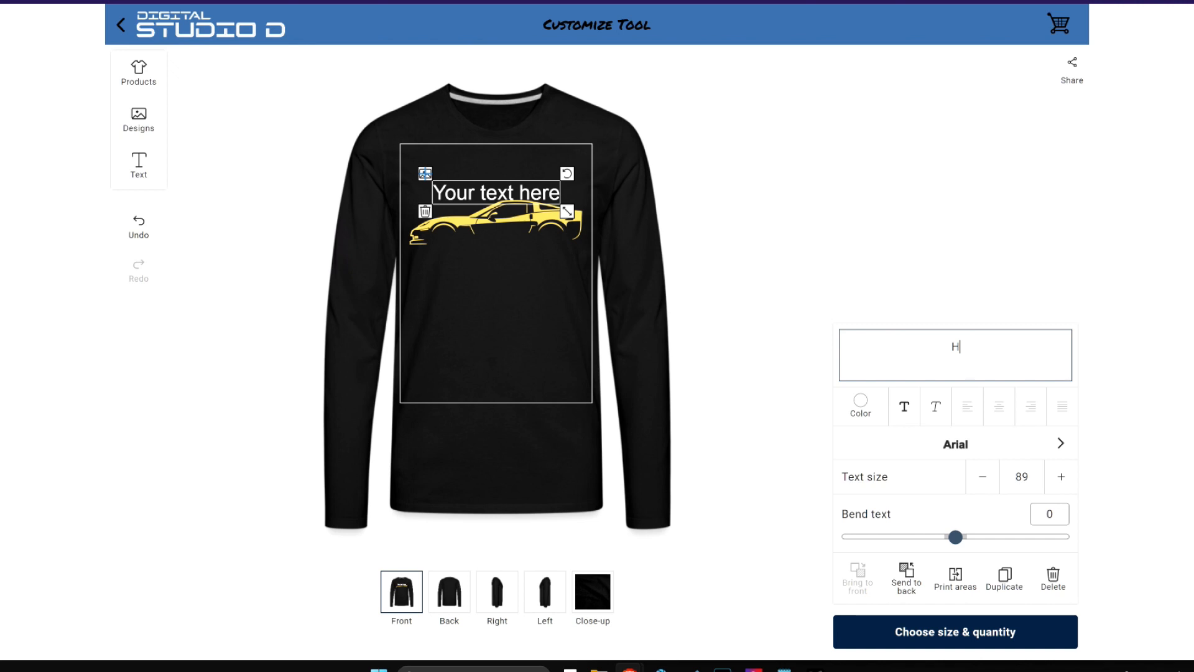
text(ere com)
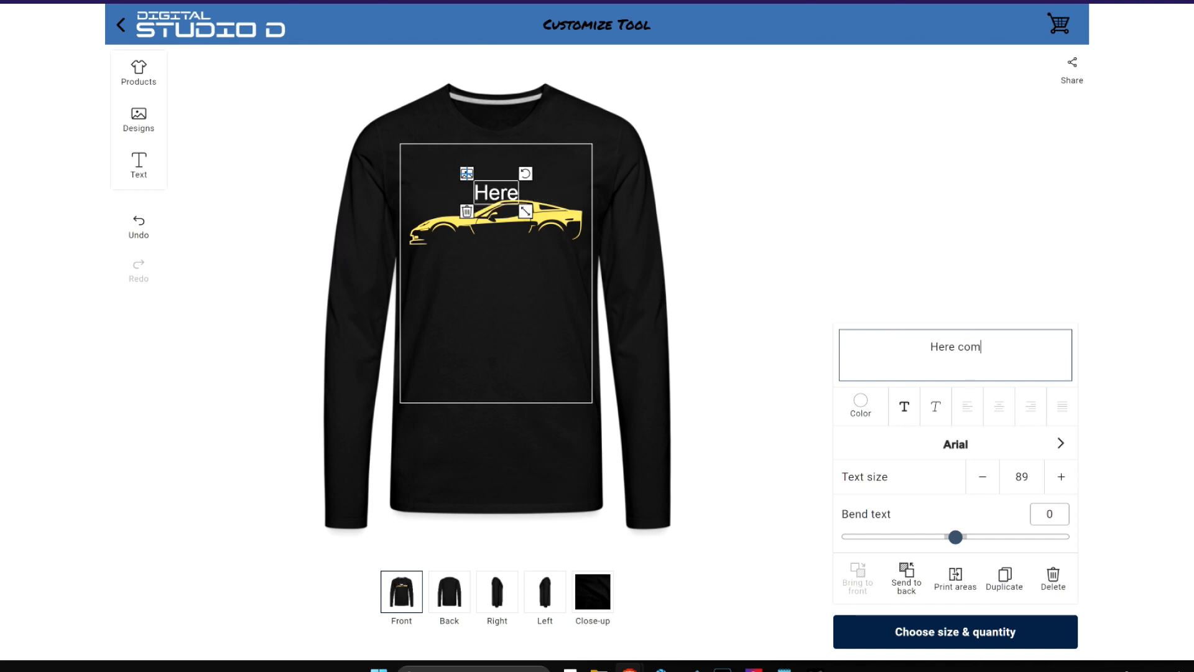
text(es the sun)
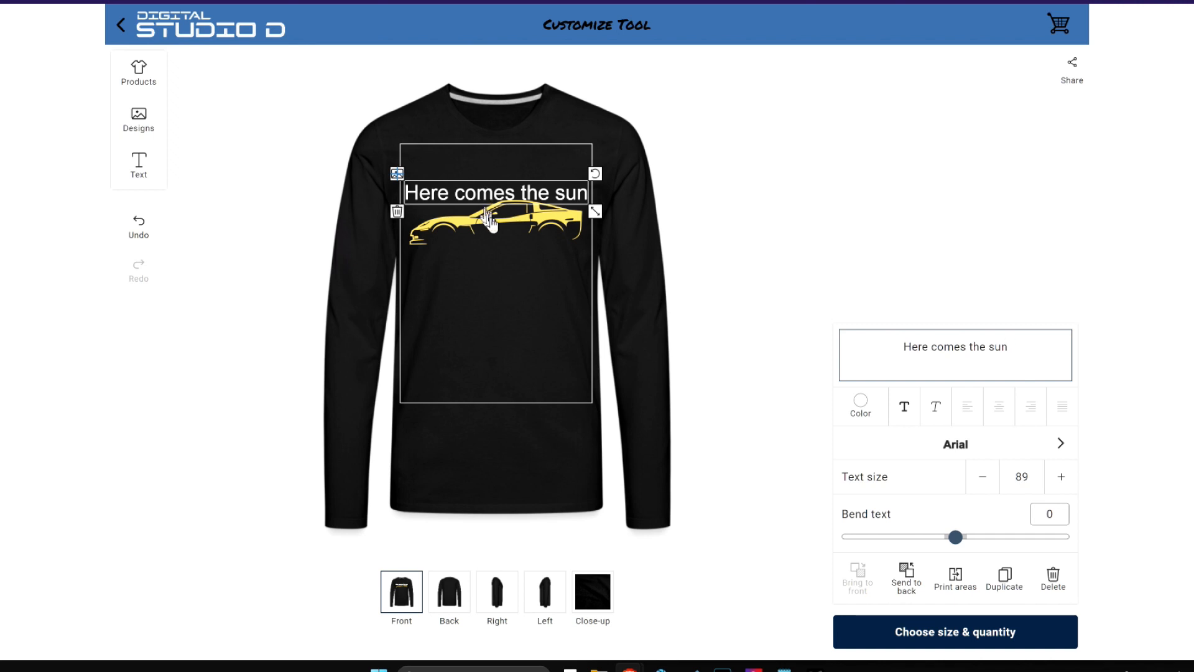
drag(472, 190, 474, 185)
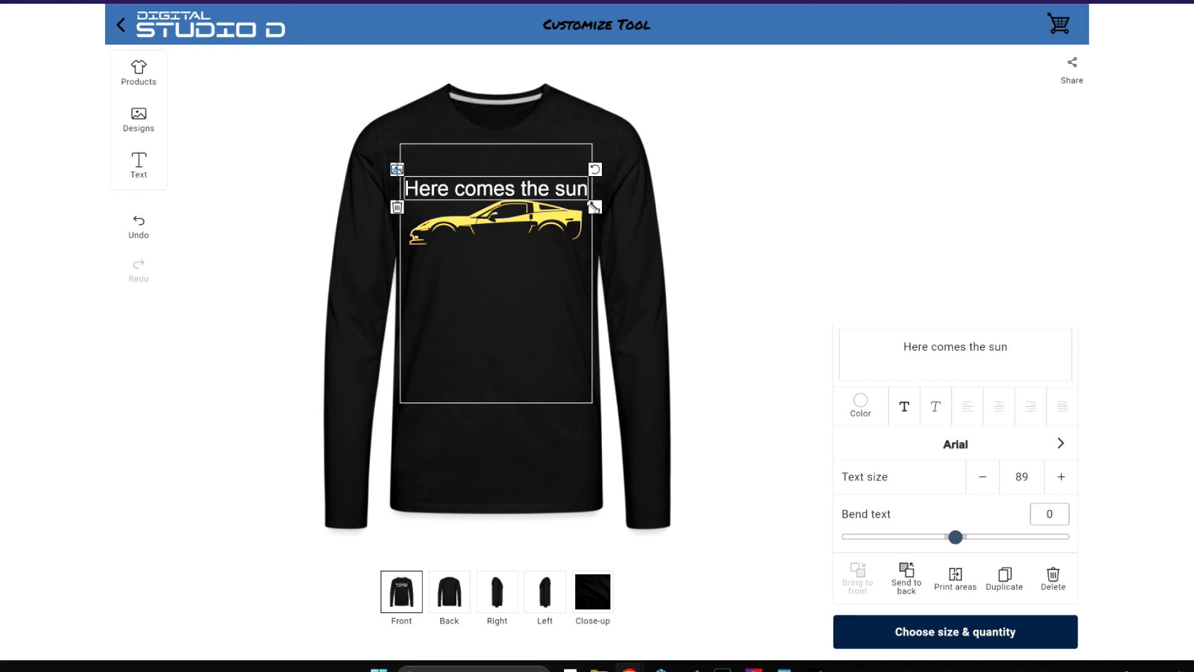
- Colour the text with the yellow sampled from the car silhouette (#fddc65), and make it bold and italic
click(860, 403)
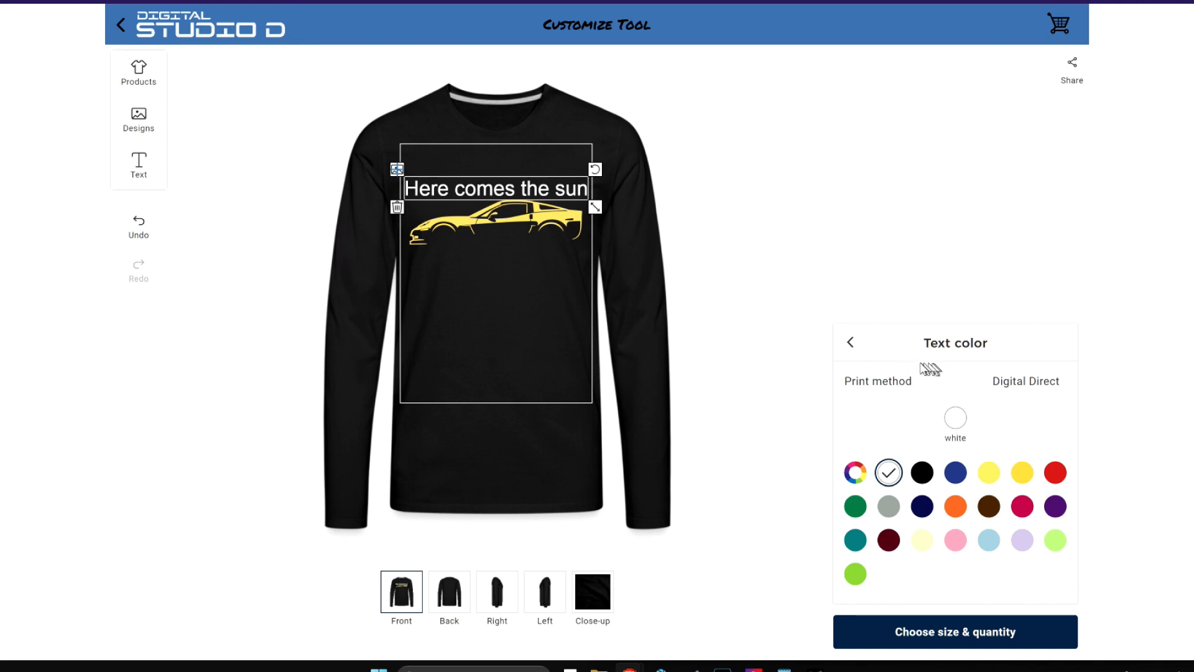
click(855, 473)
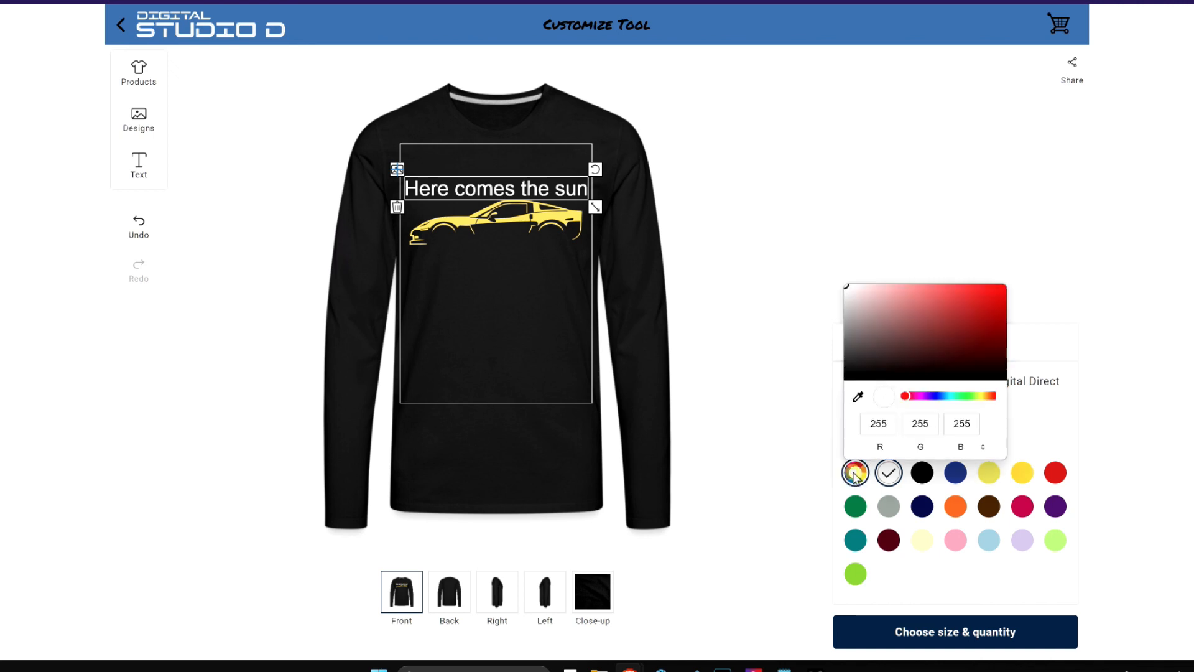
click(857, 397)
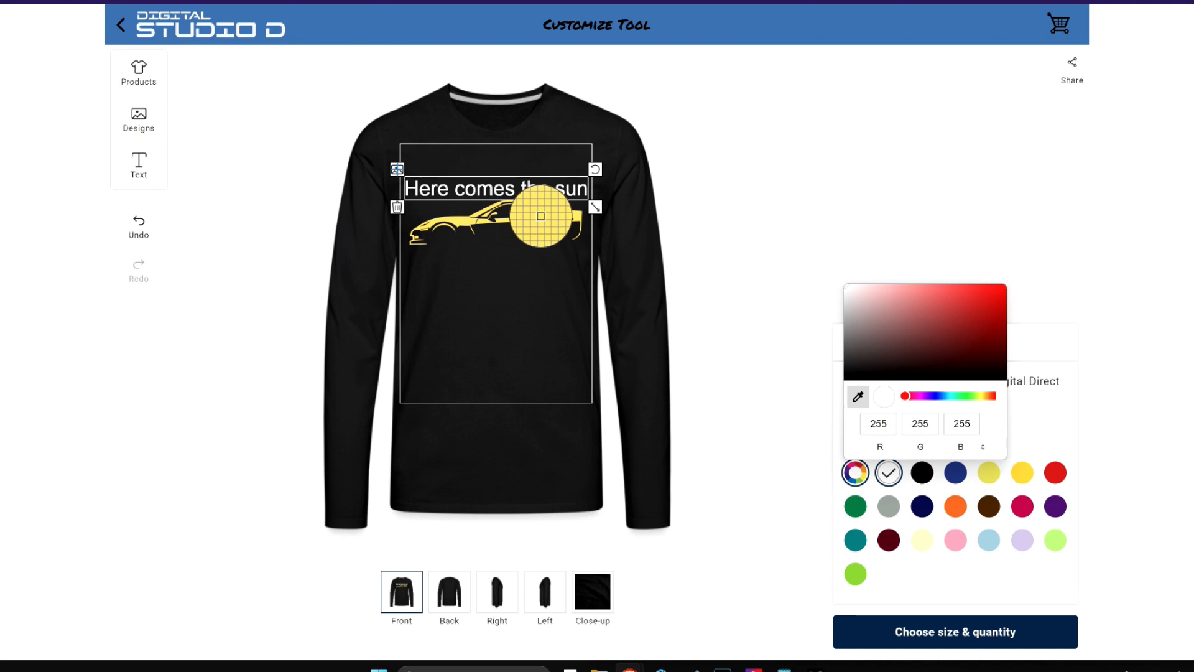
click(540, 216)
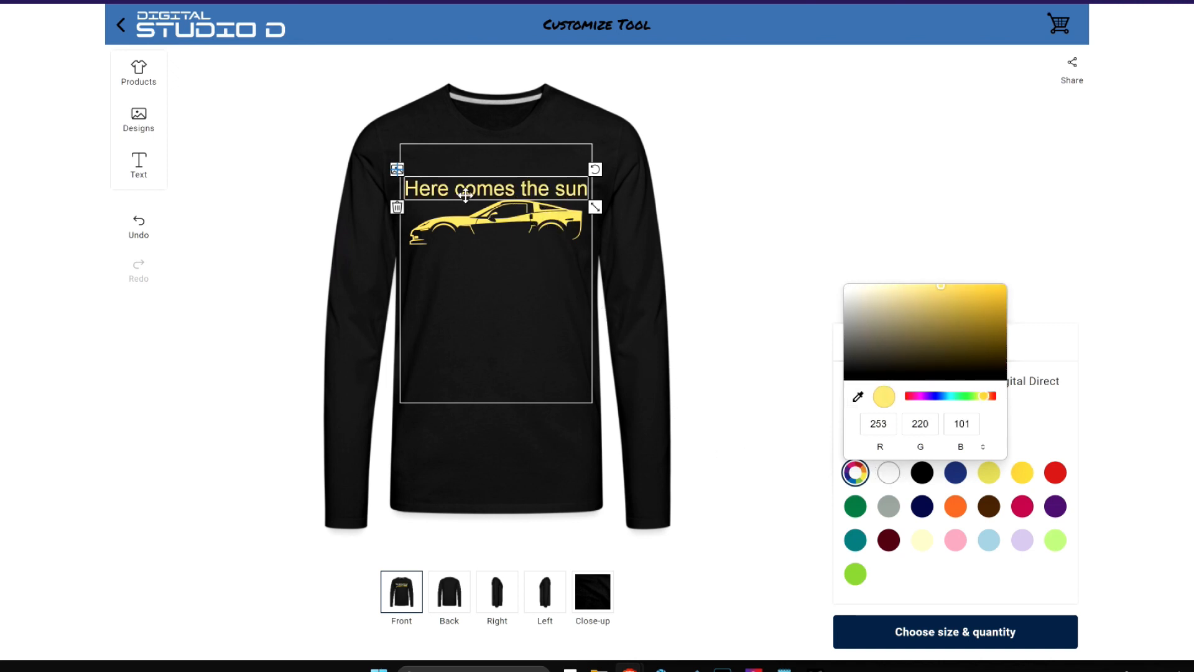
click(1042, 423)
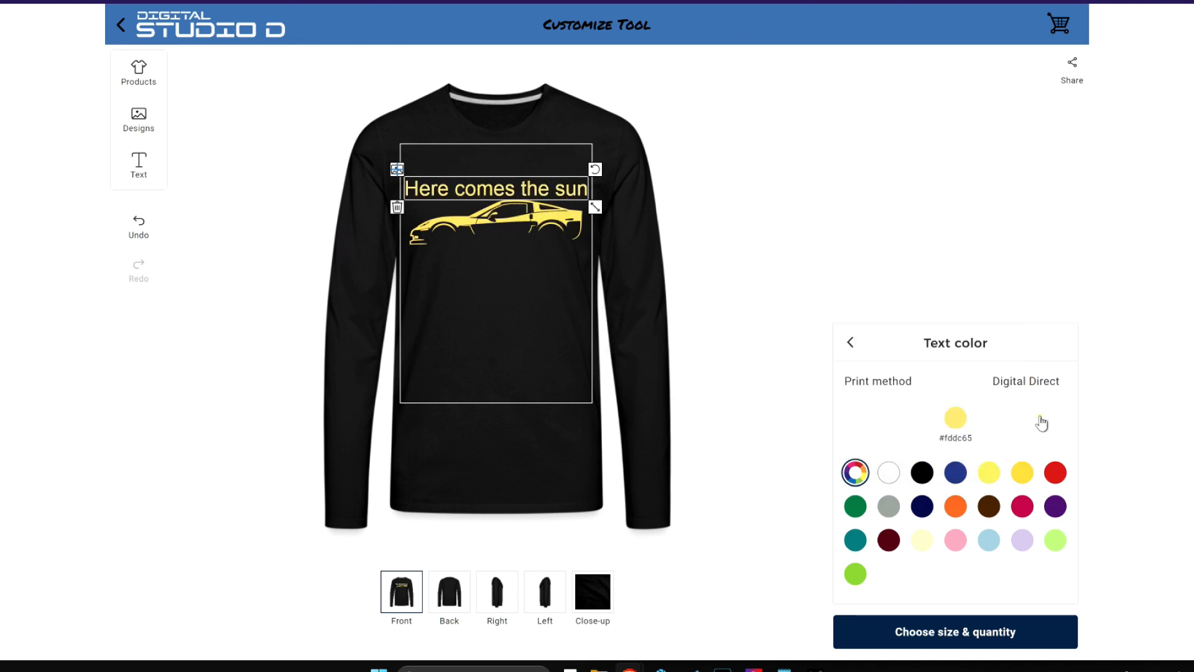
click(850, 343)
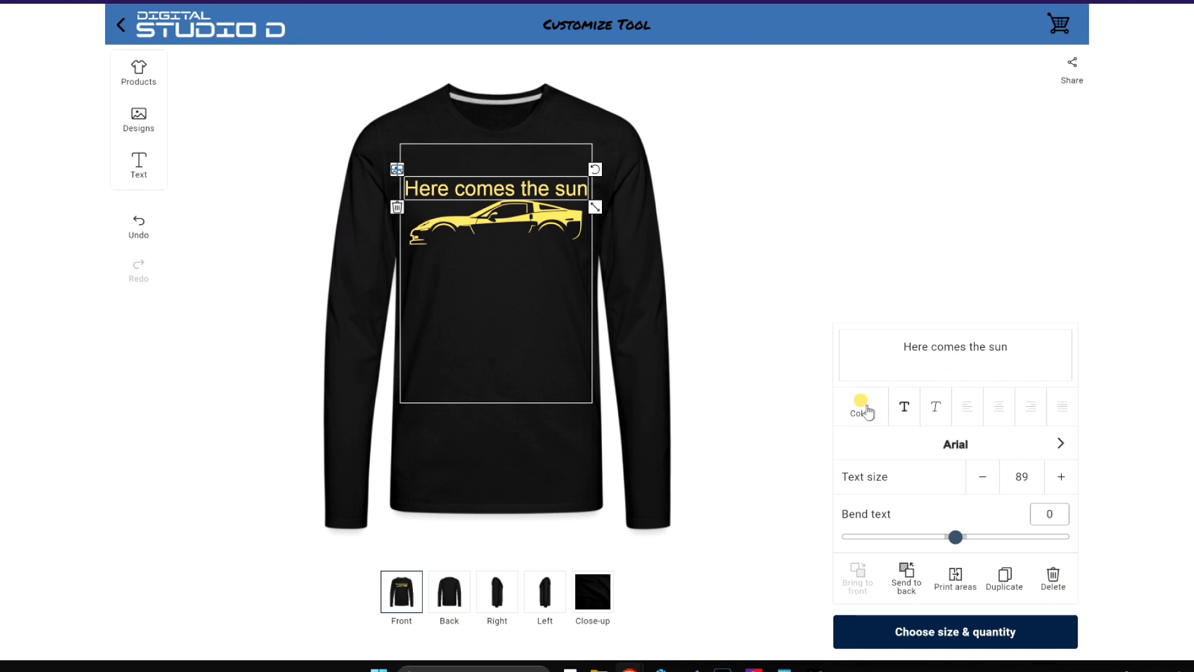
click(904, 410)
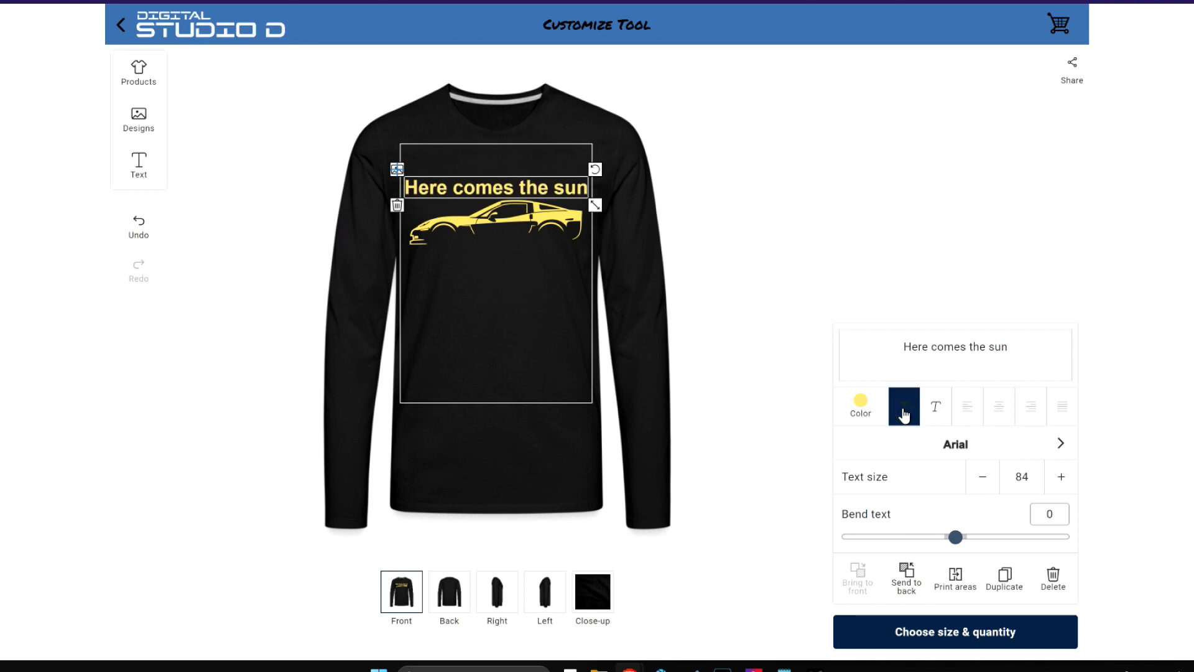
click(935, 411)
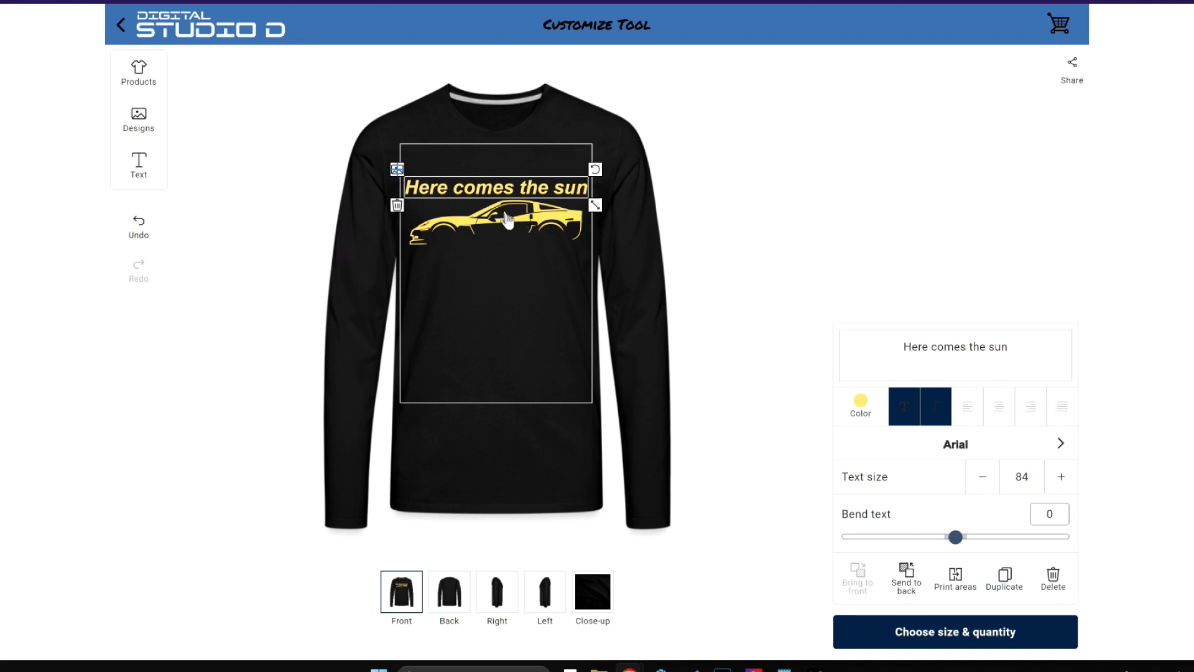
- Try several fonts on the "Here comes the sun" text, including Atomatic and Hole Hearted Regular
click(956, 444)
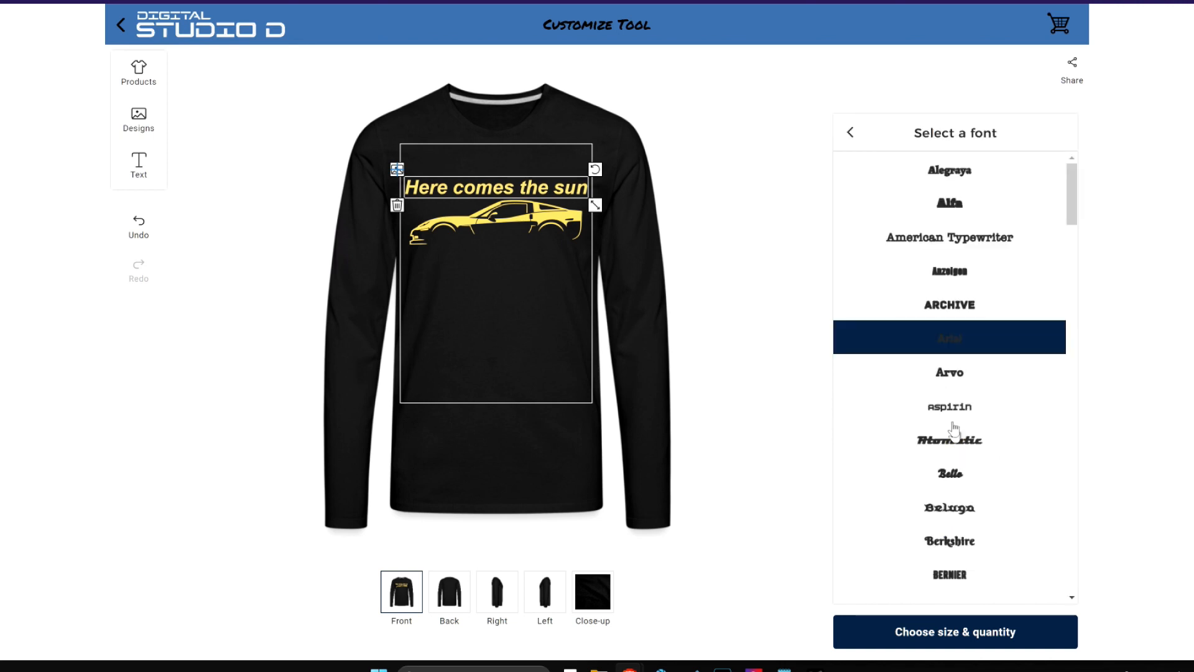
scroll(966, 311, down, 2)
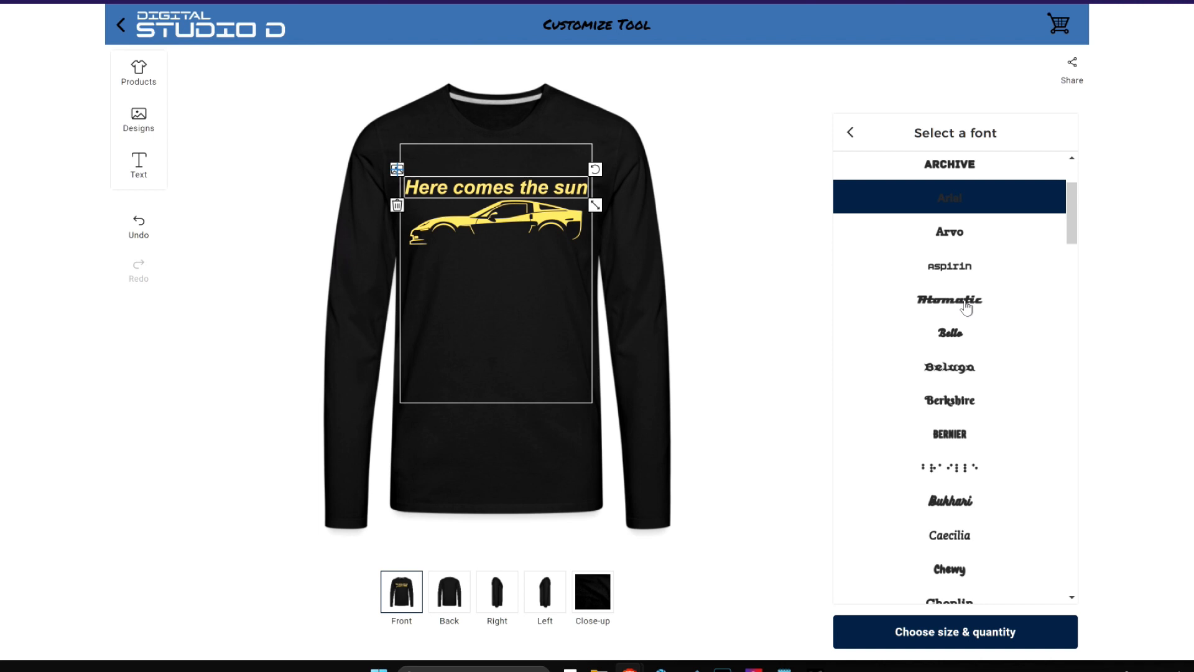
scroll(966, 307, up, 1)
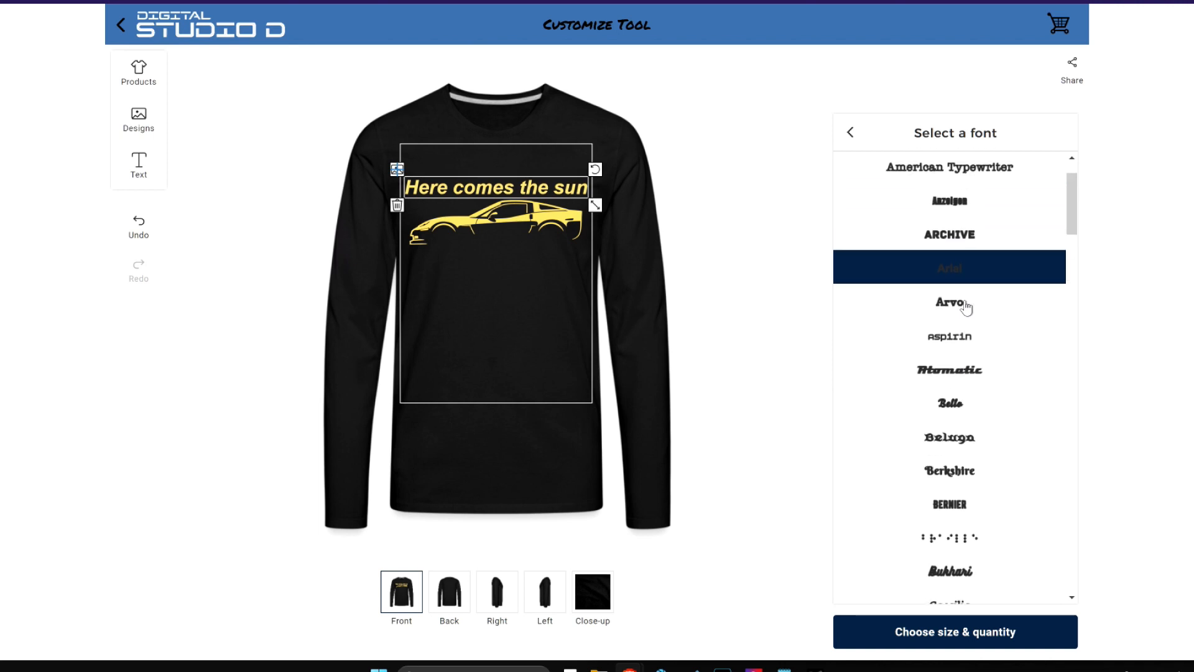
click(955, 373)
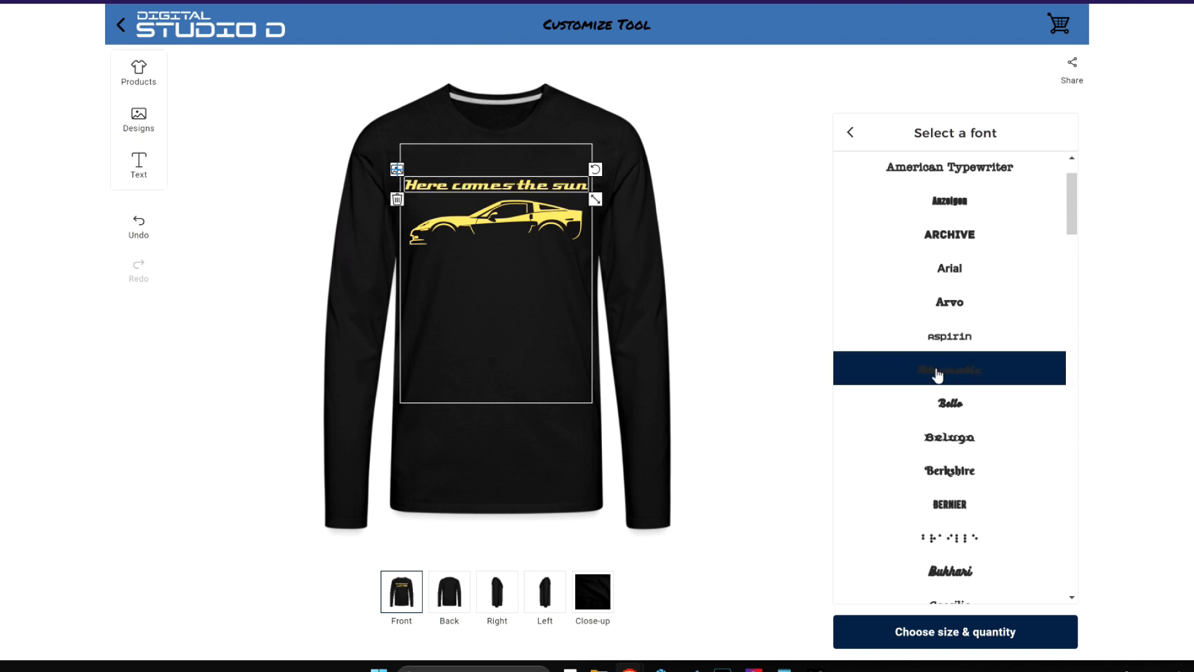
scroll(933, 373, down, 3)
scroll(937, 375, down, 4)
click(939, 315)
scroll(922, 331, down, 5)
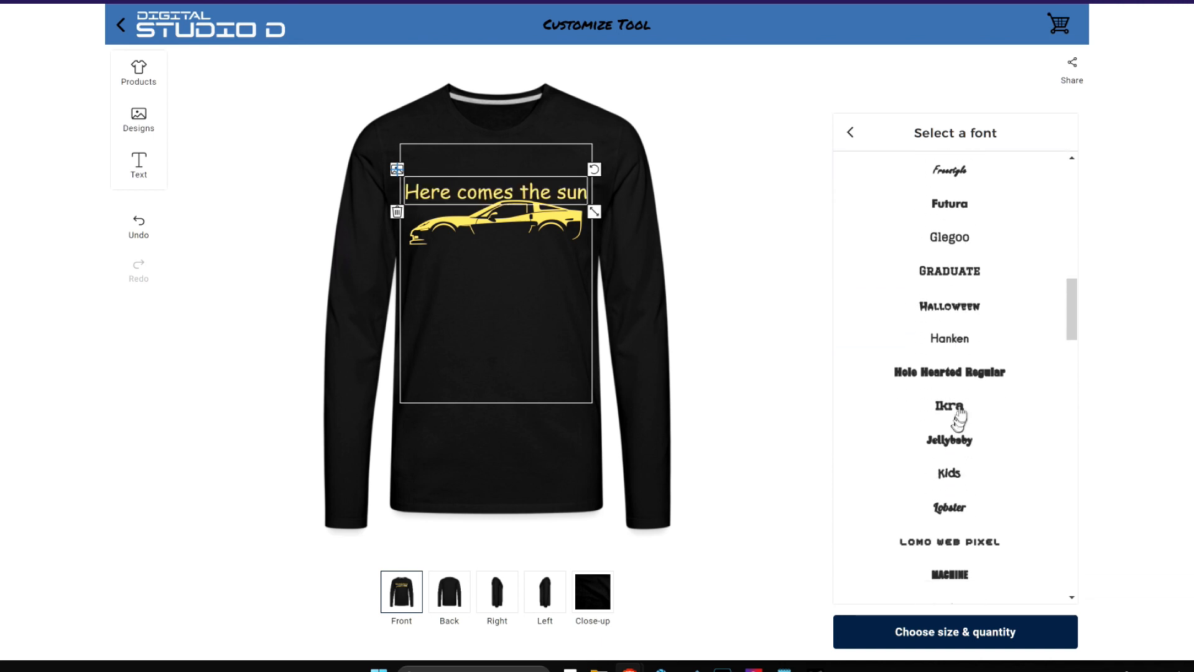
click(952, 377)
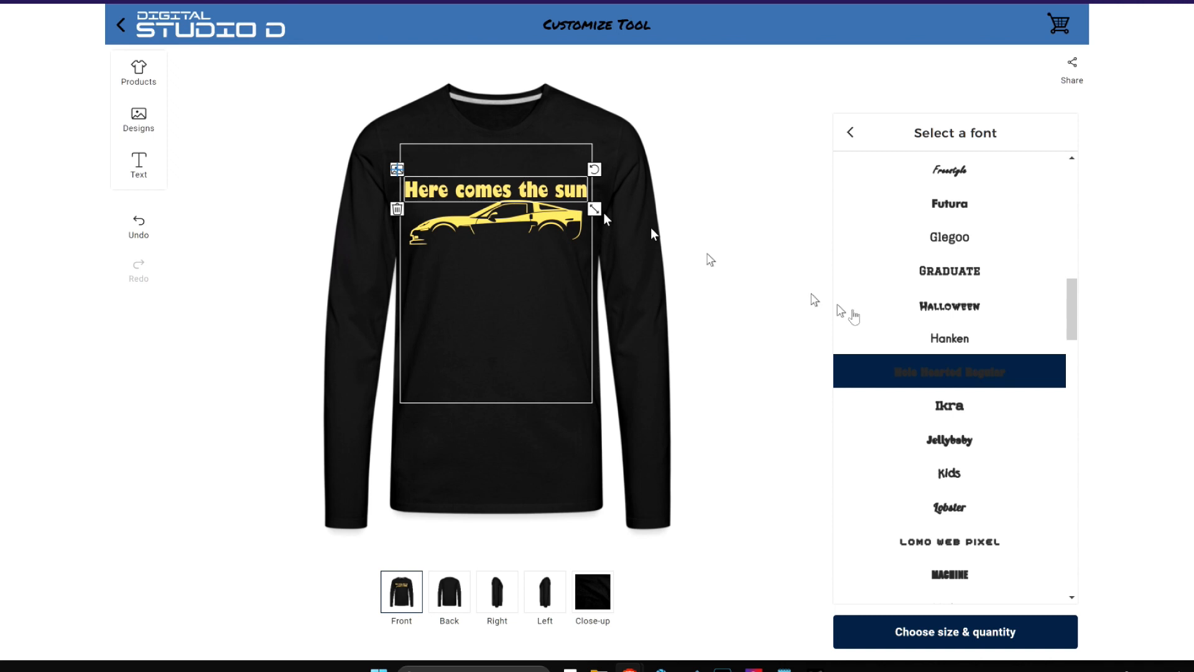
- Set the font of the "Here comes the sun" text to Sunday and return to the text options
scroll(902, 336, down, 4)
scroll(943, 346, down, 5)
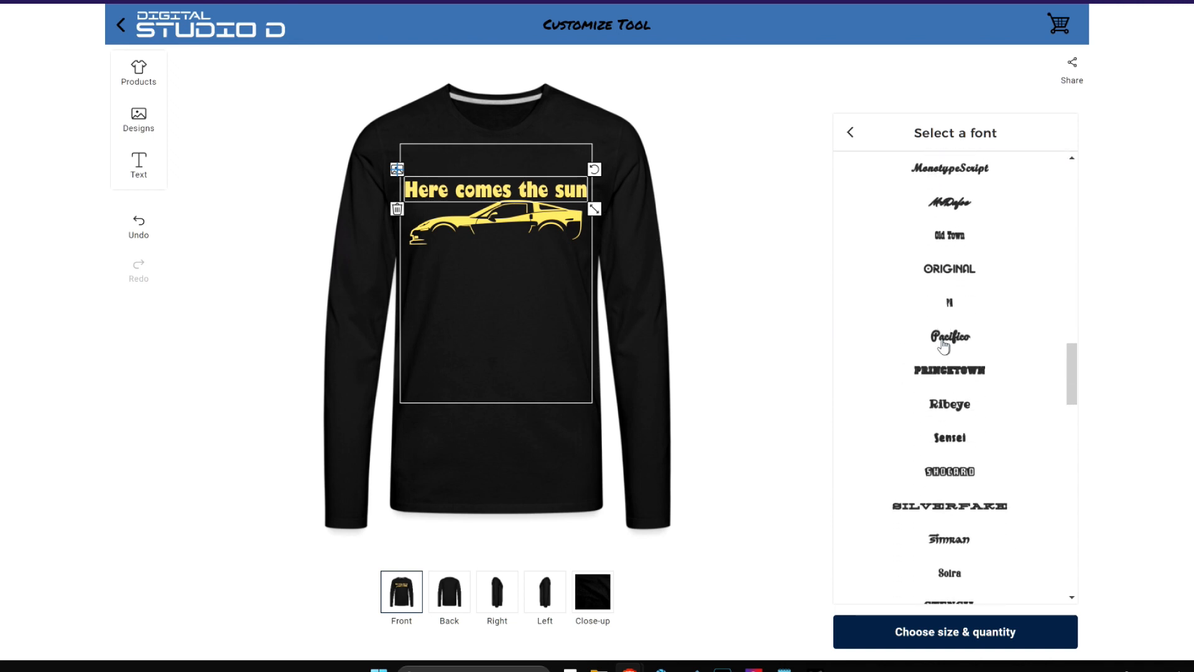
scroll(943, 346, down, 1)
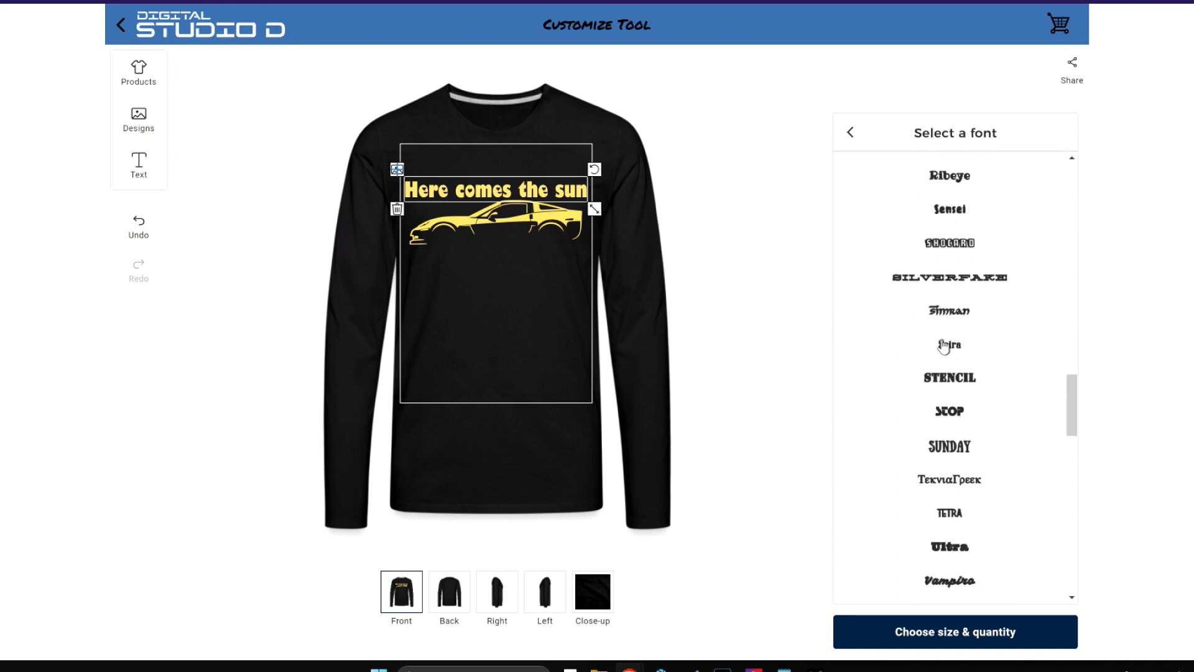
click(952, 449)
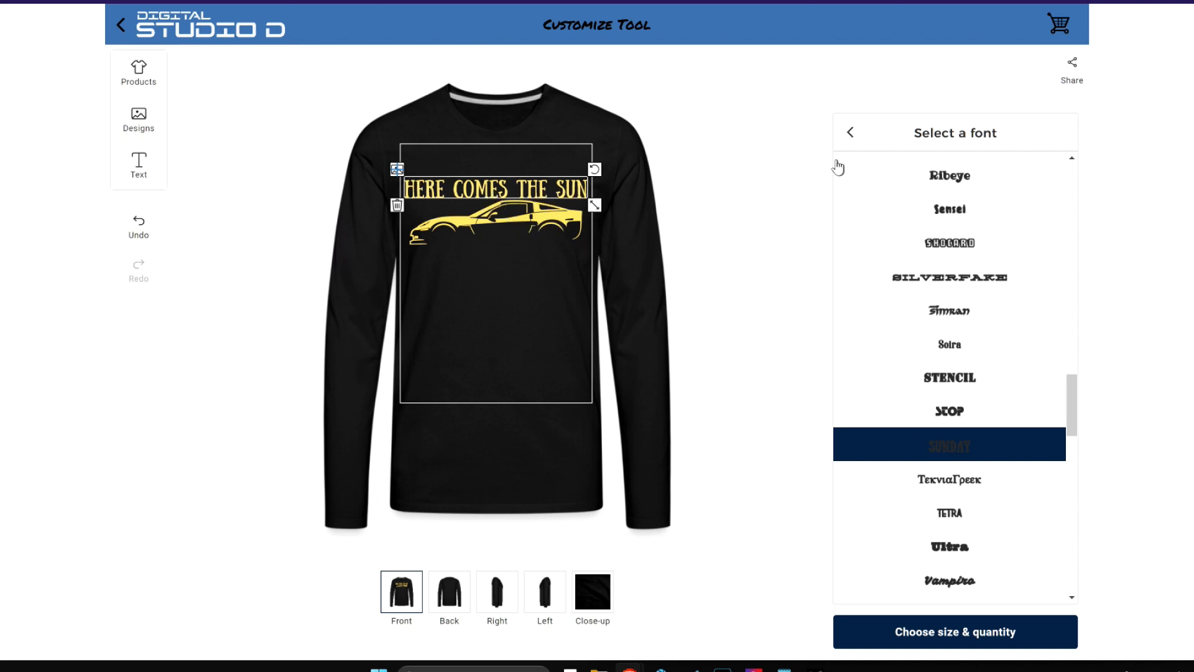
click(849, 132)
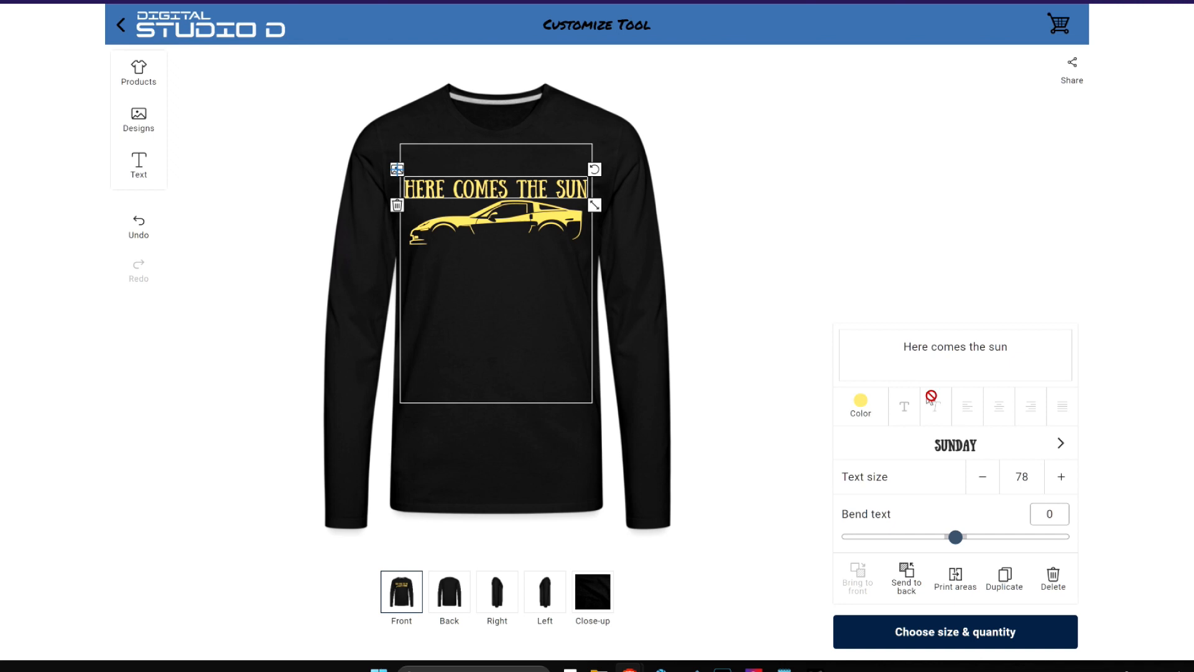
- Resize the "Here comes the sun" text to size 75 so it spans about the width of the car silhouette
scroll(980, 408, down, 1)
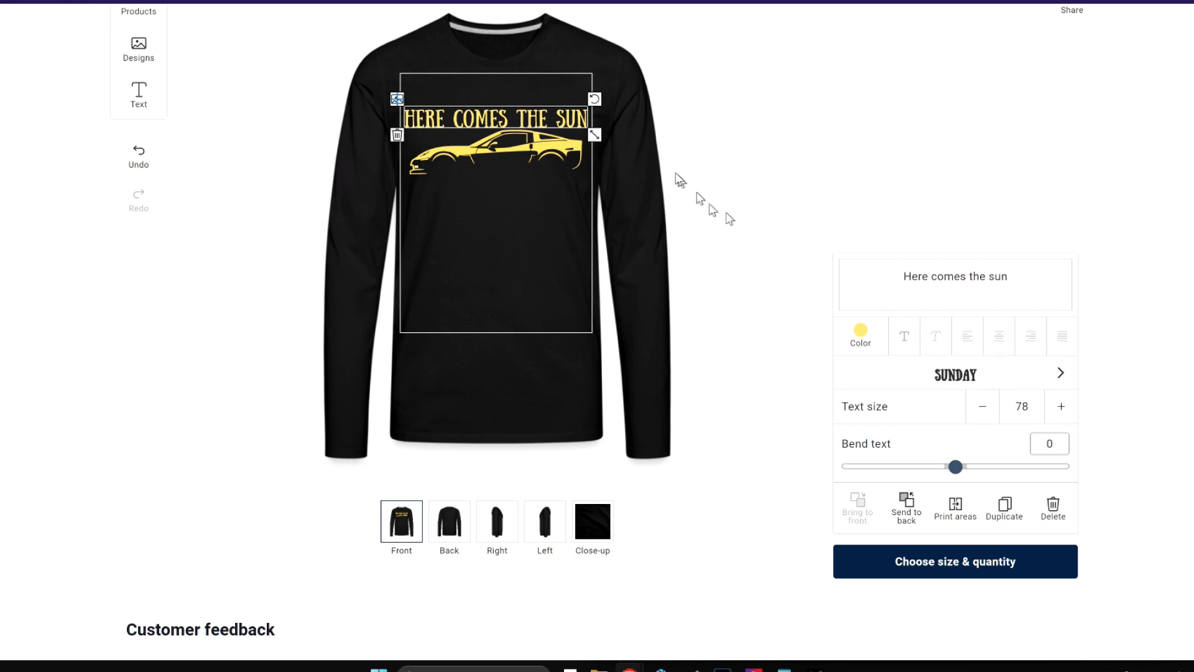
drag(596, 136, 614, 160)
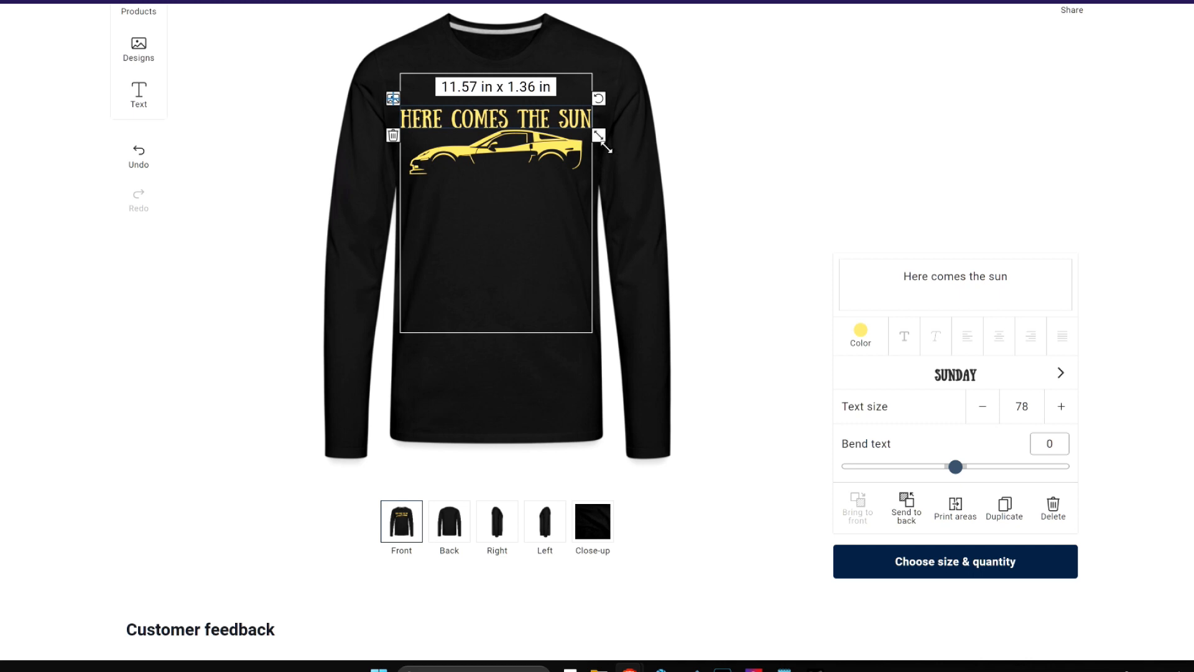
drag(602, 145, 595, 138)
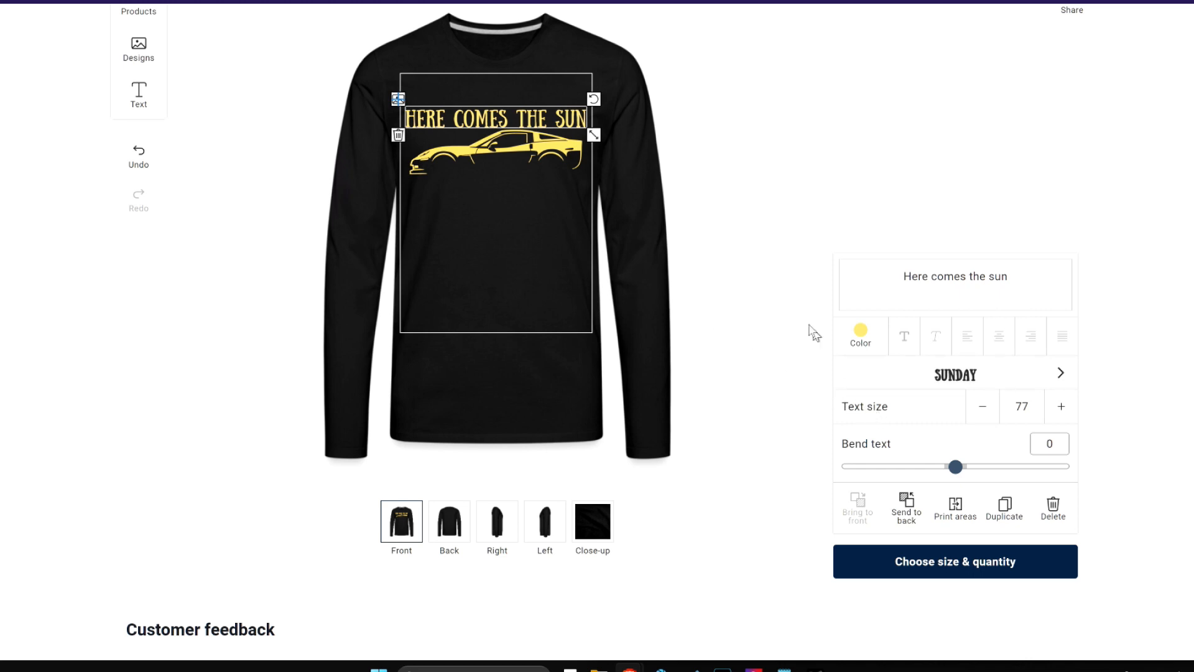
drag(597, 137, 591, 135)
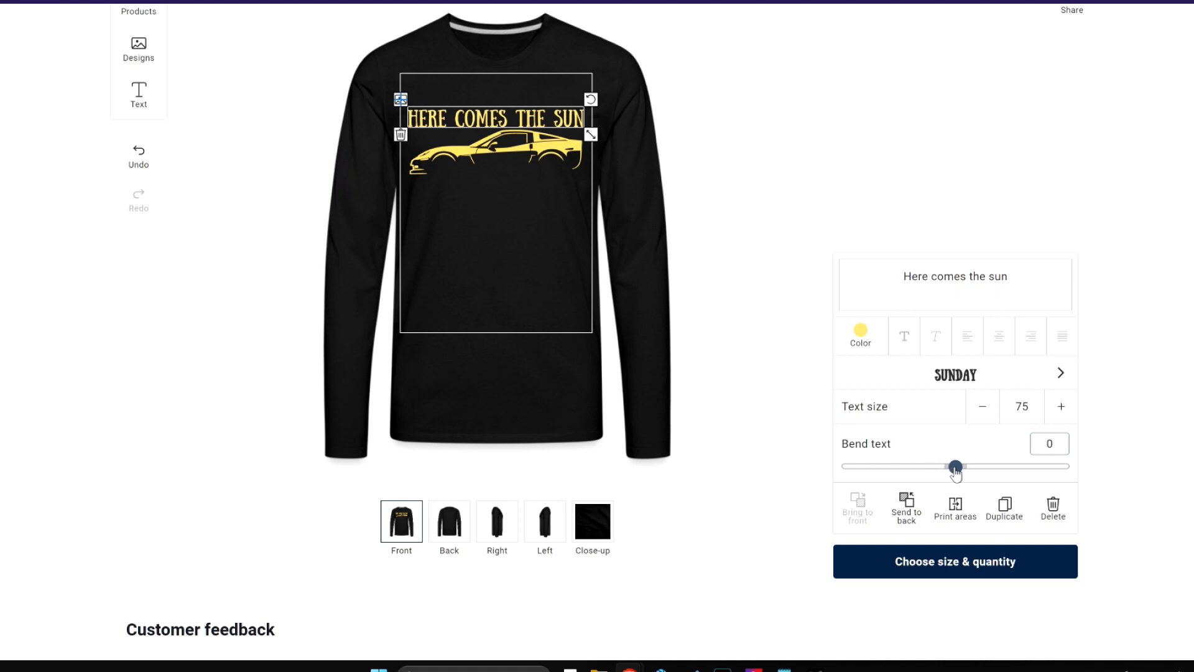
- Arch the "Here comes the sun" text with a bend of 150 and shrink the front car silhouette to nest beneath the arch
drag(956, 470, 993, 482)
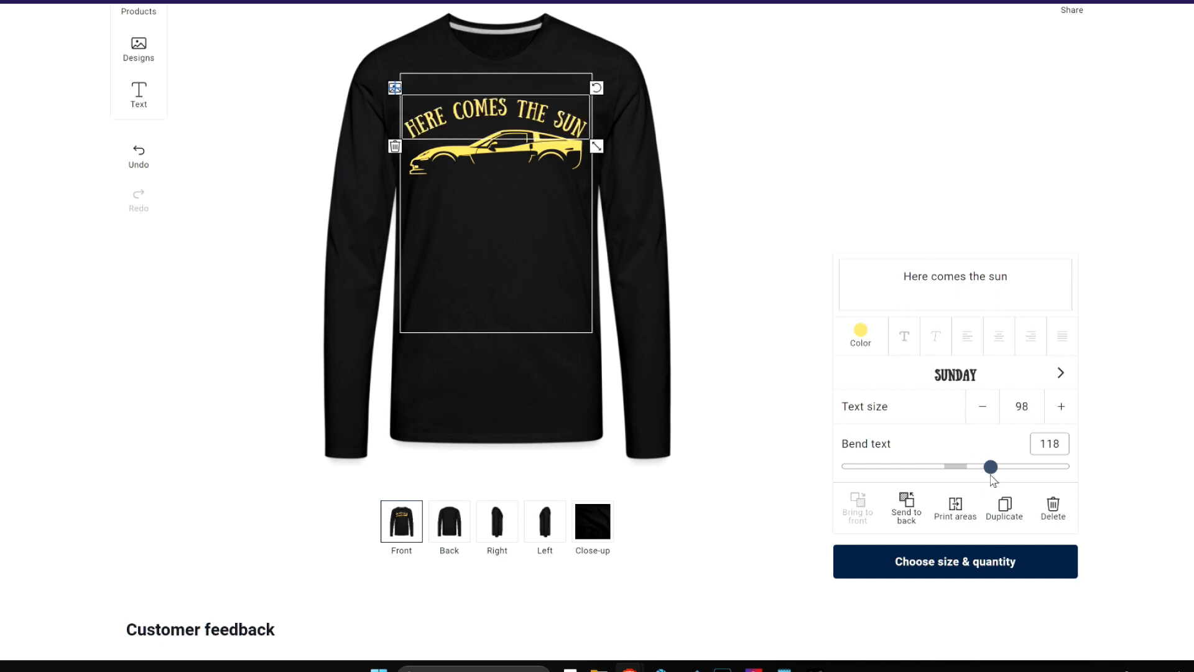
drag(991, 472, 995, 473)
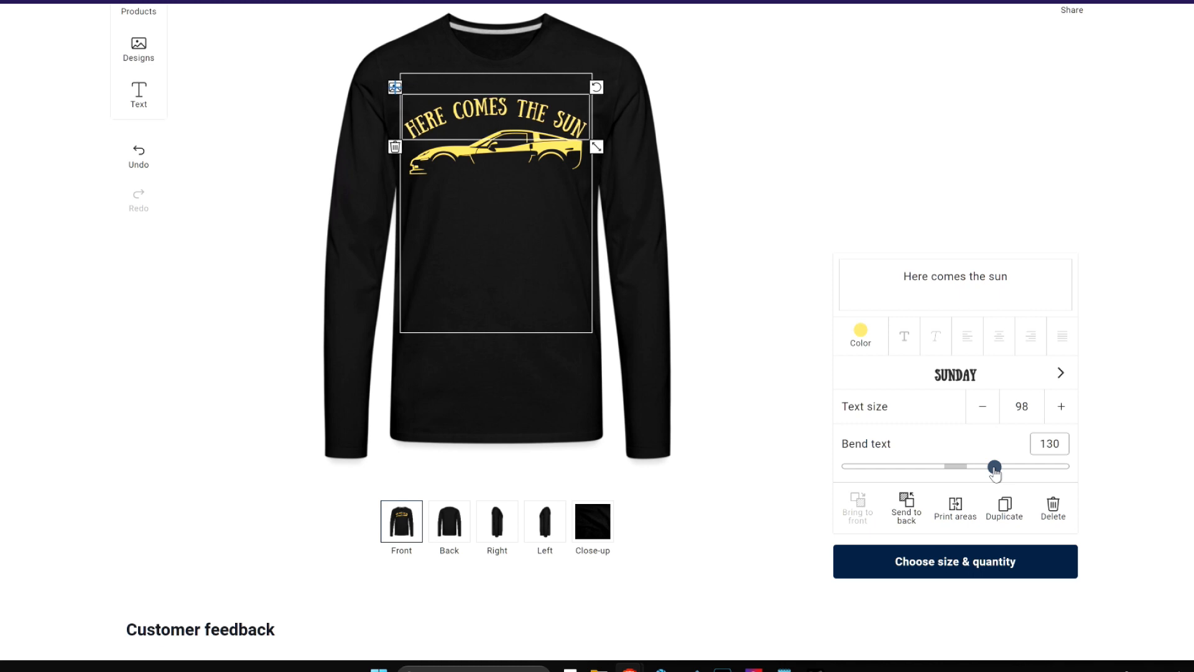
drag(995, 472, 957, 481)
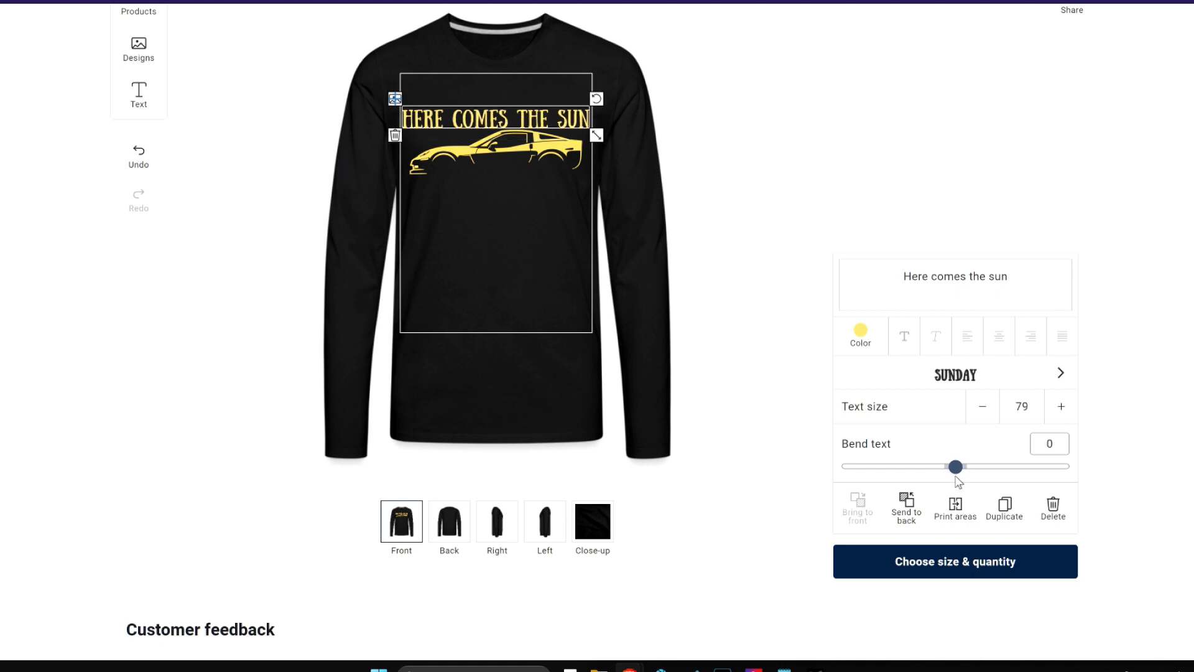
drag(957, 471, 994, 472)
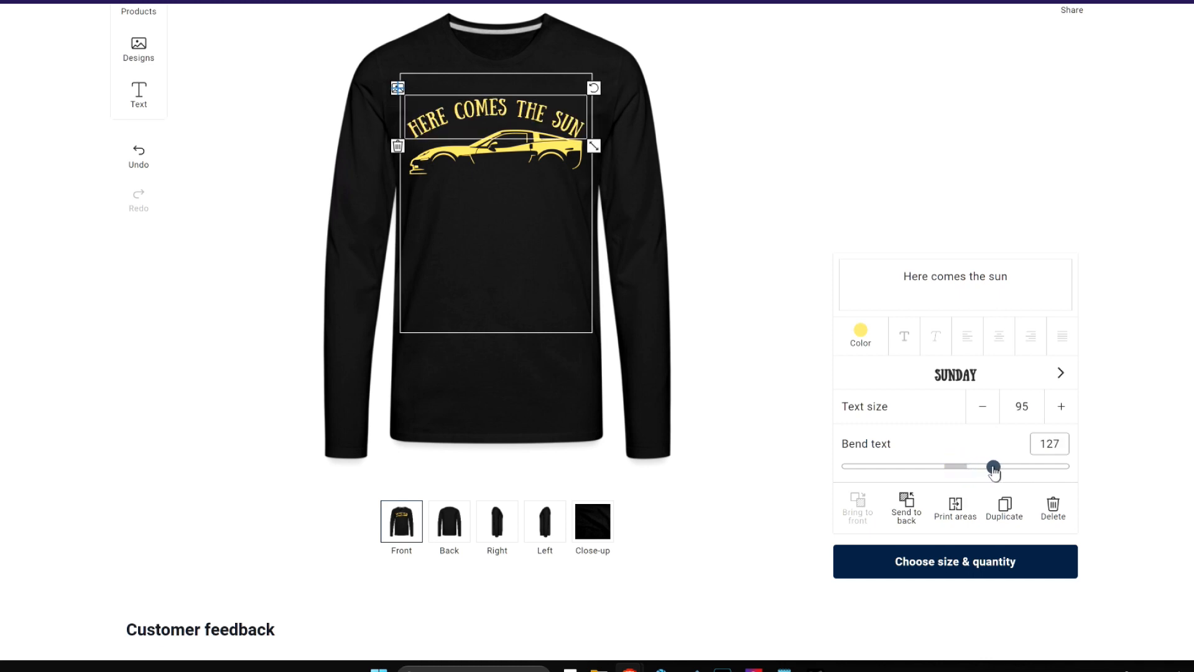
drag(994, 472, 997, 473)
drag(997, 474, 1000, 473)
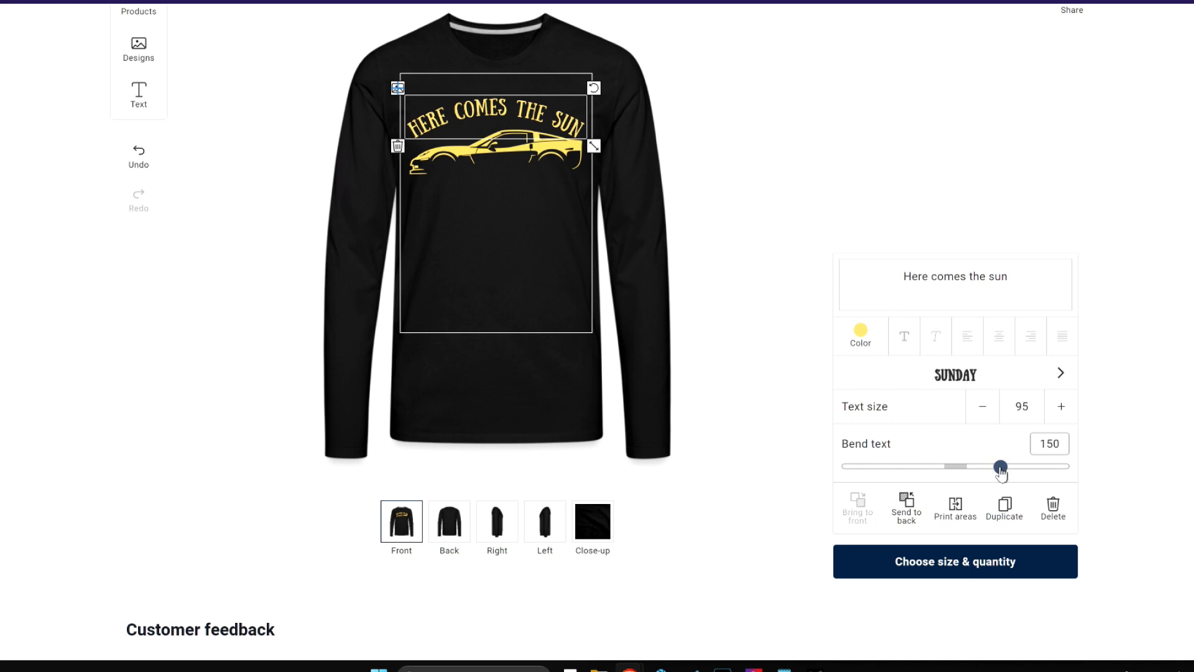
click(545, 145)
drag(587, 180, 530, 144)
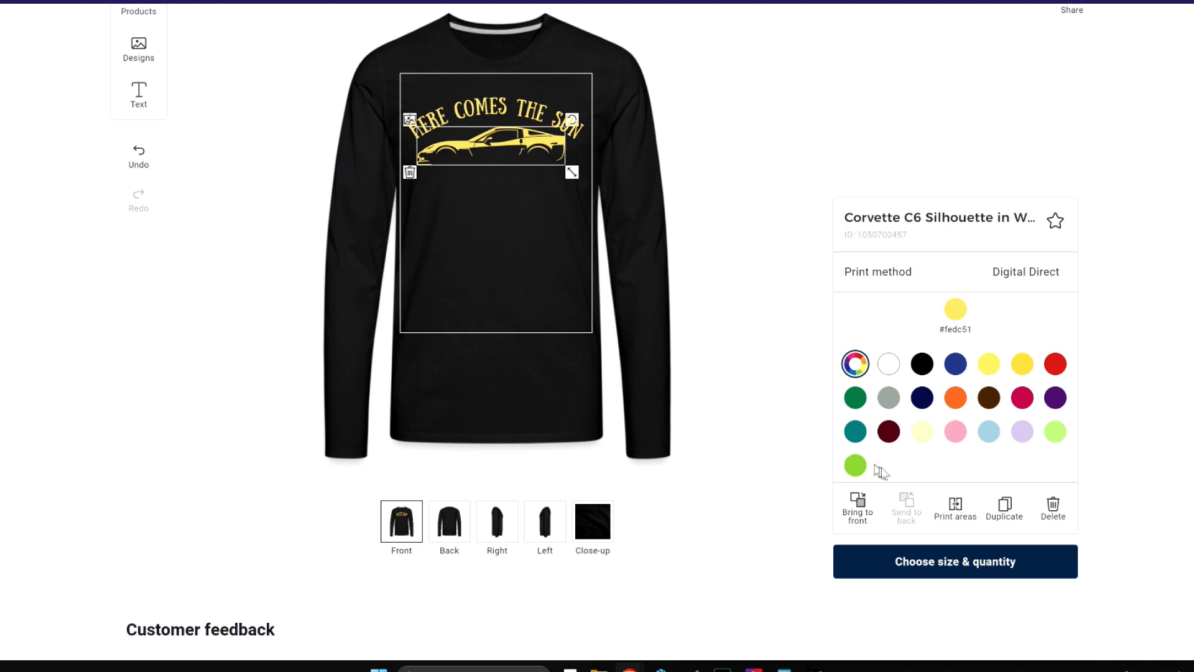
- Duplicate the car silhouette and move the copy to the shirt's back print area
click(1005, 514)
mouse_move(550, 170)
mouse_down()
mouse_move(553, 182)
mouse_move(540, 181)
mouse_up()
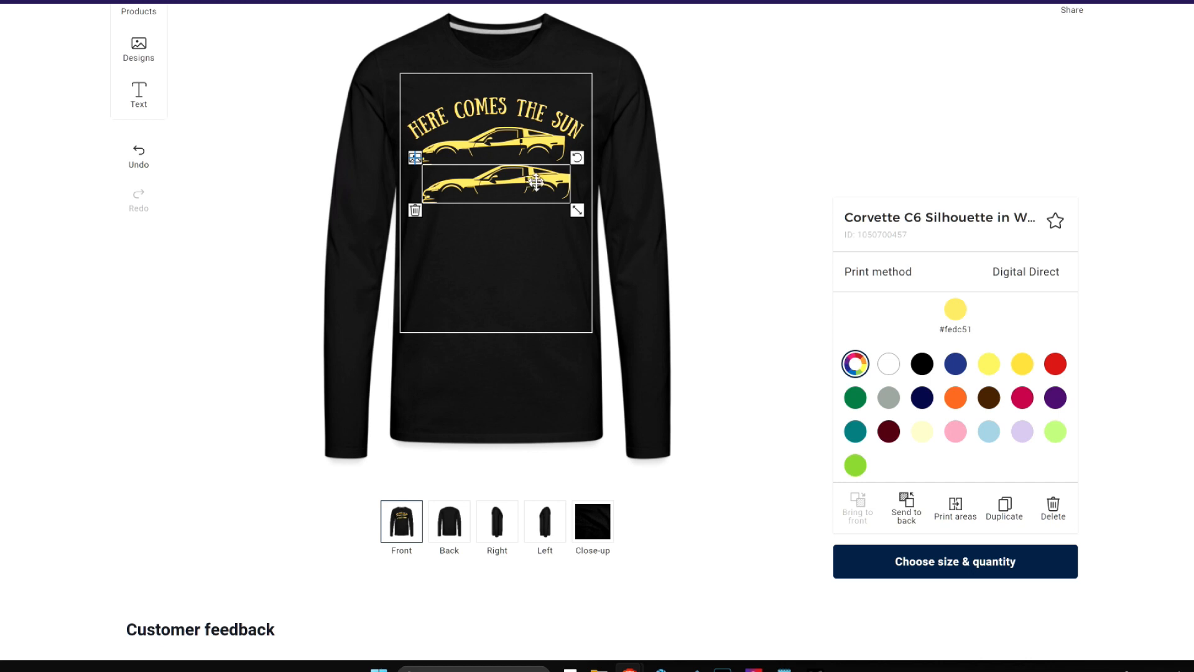
click(956, 508)
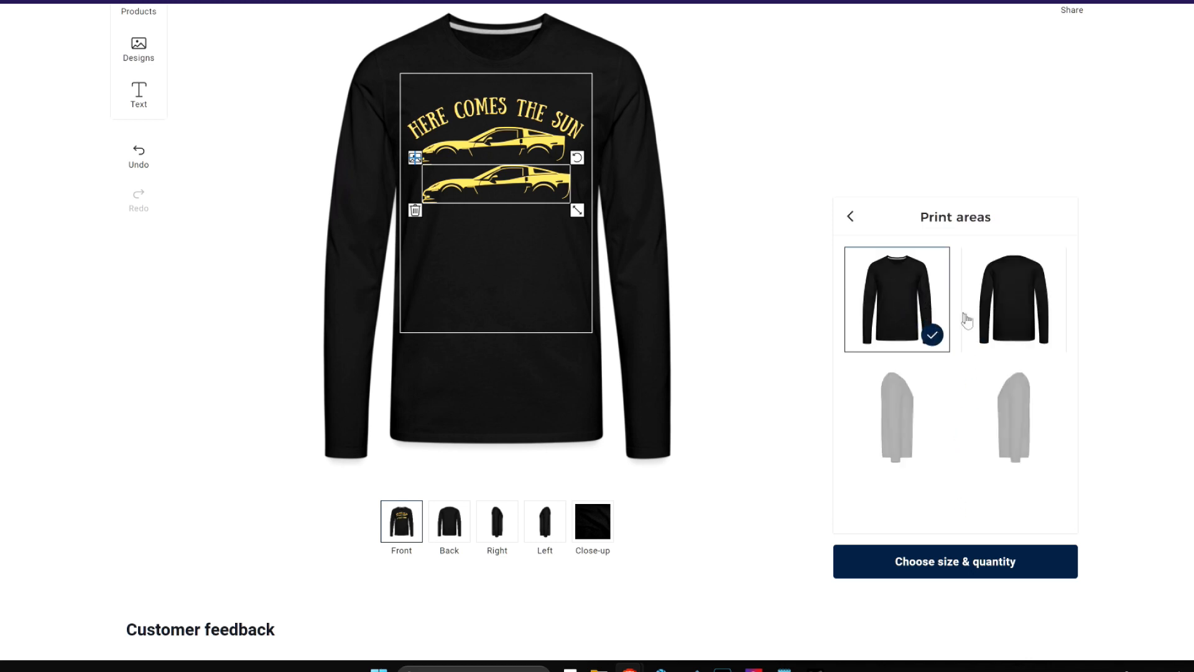
click(1016, 314)
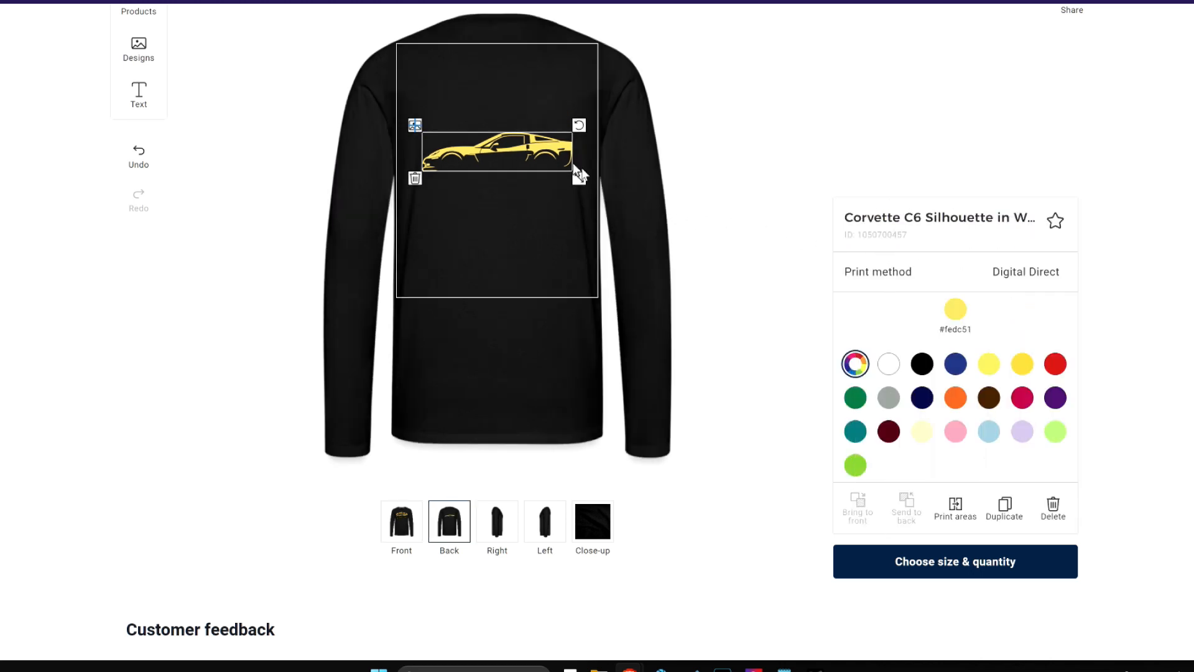
- Enlarge the car silhouette on the back to the full width of the print area and place it near the upper edge
drag(545, 150, 470, 106)
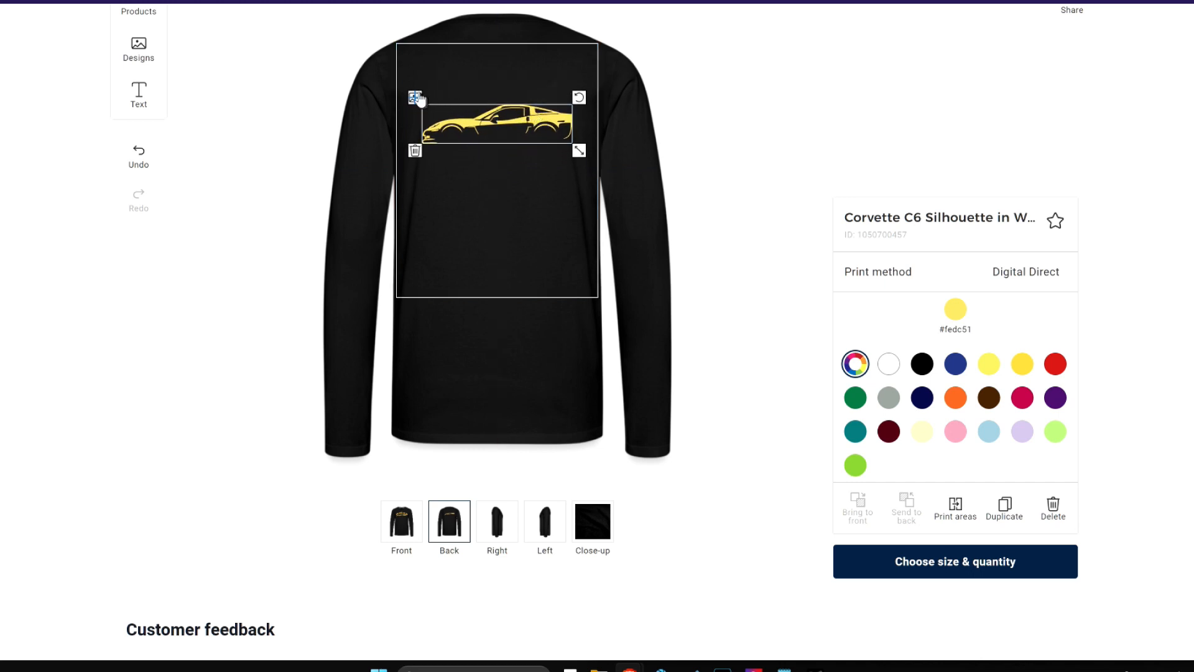
drag(545, 131, 541, 106)
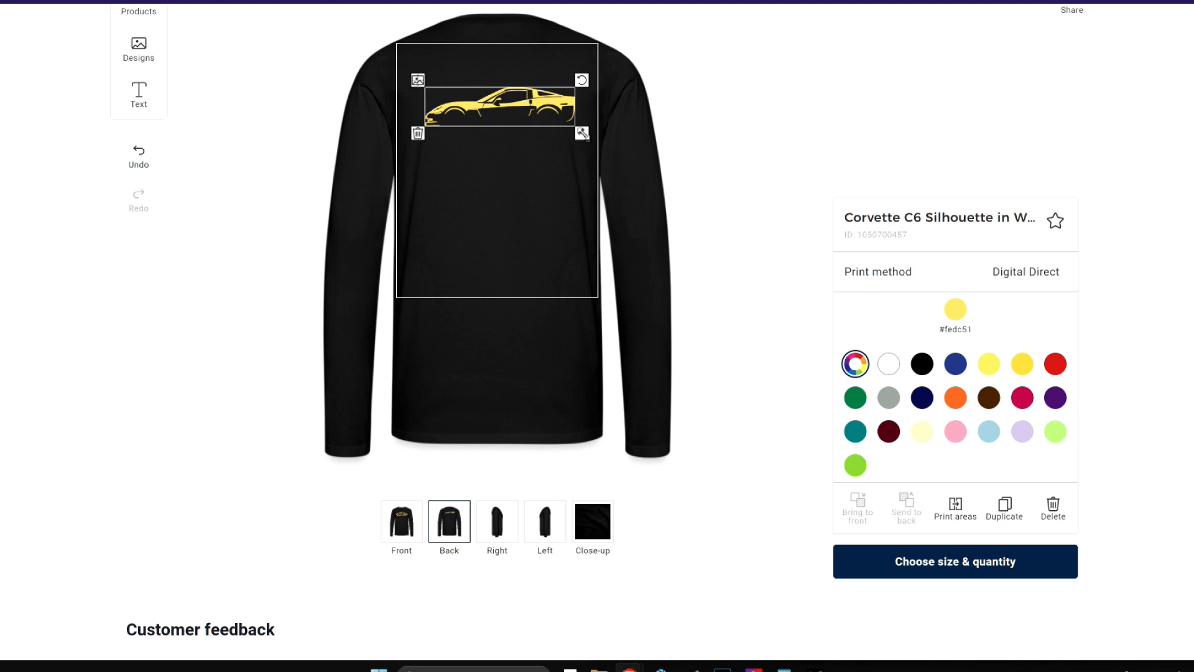
drag(552, 116, 602, 144)
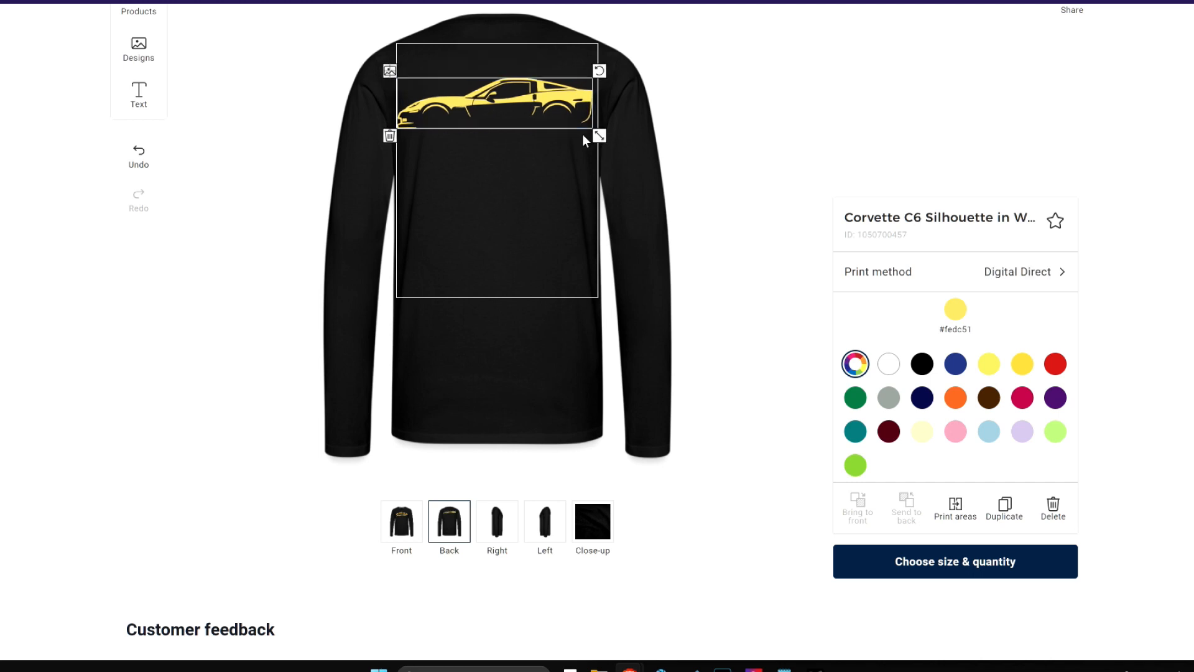
drag(547, 101, 547, 102)
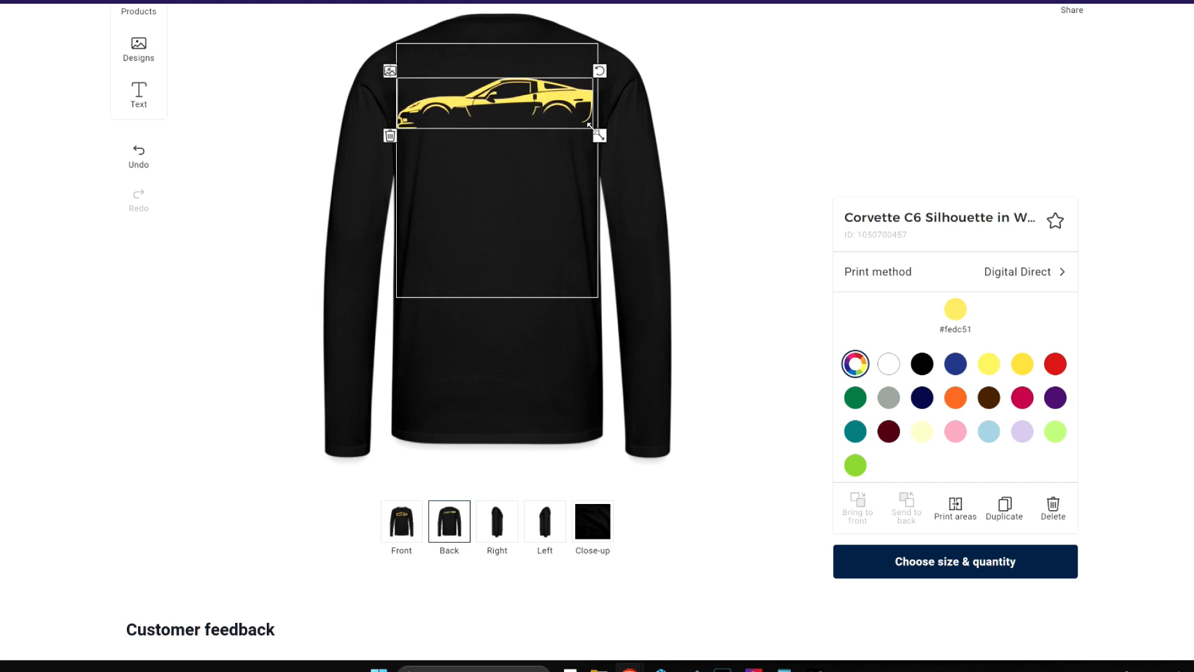
drag(598, 135, 599, 134)
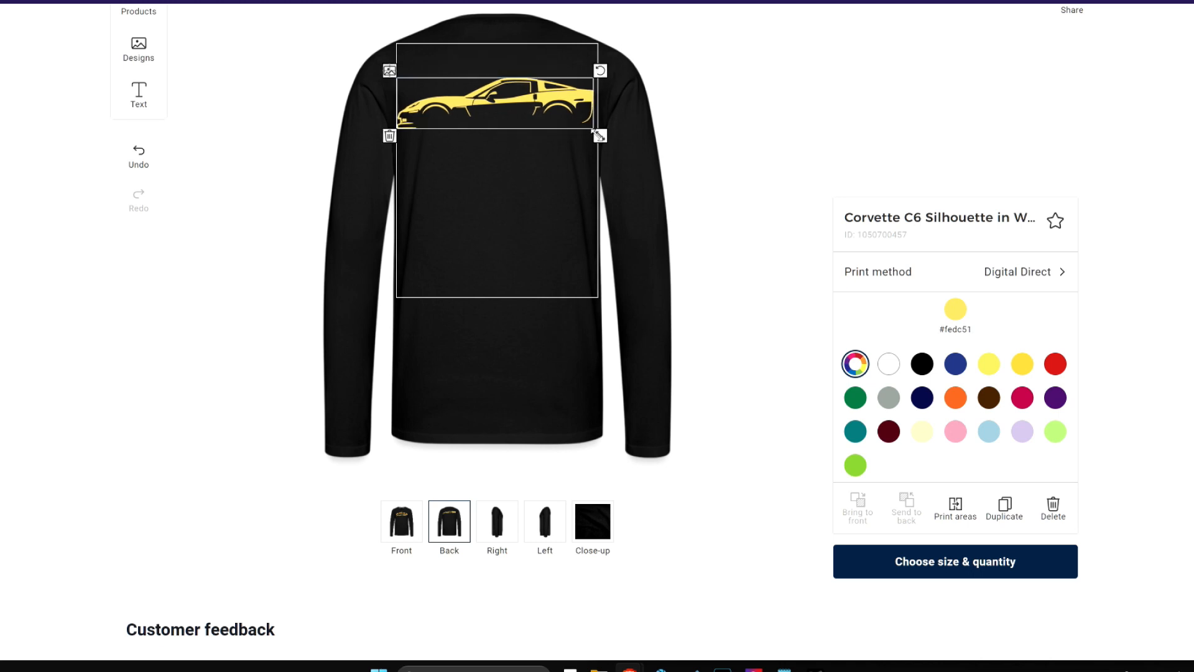
drag(554, 94, 556, 85)
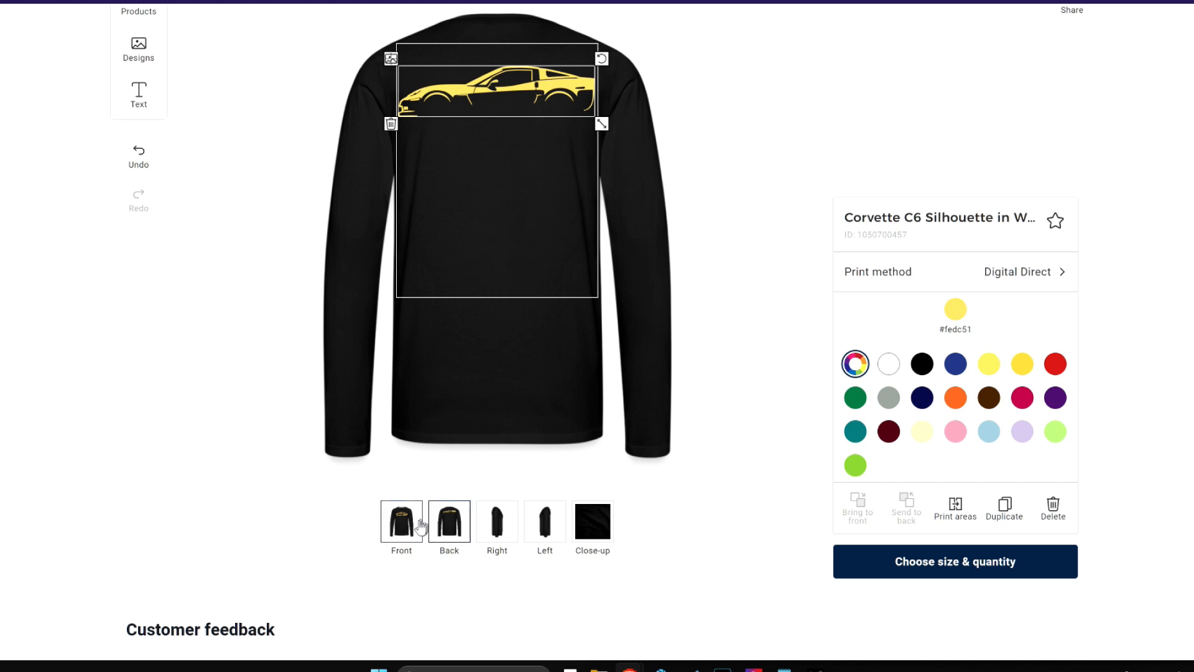
- On the shirt front, shrink the arched text to size 39 and place it in the upper-right corner of the print area
click(400, 528)
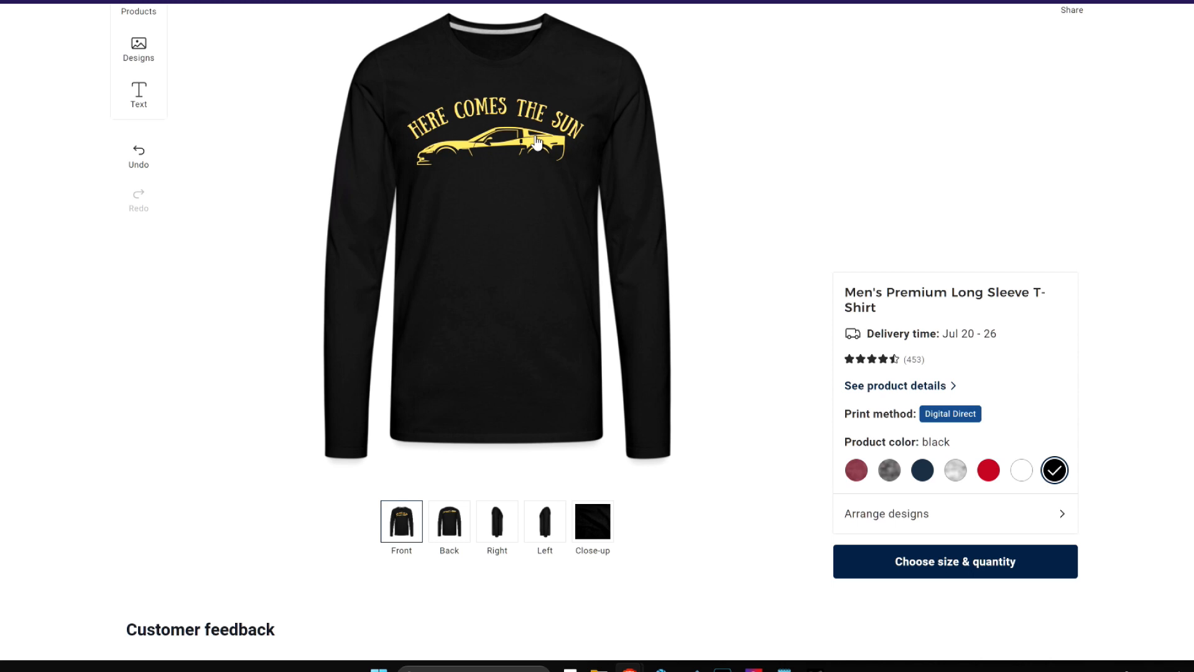
click(571, 129)
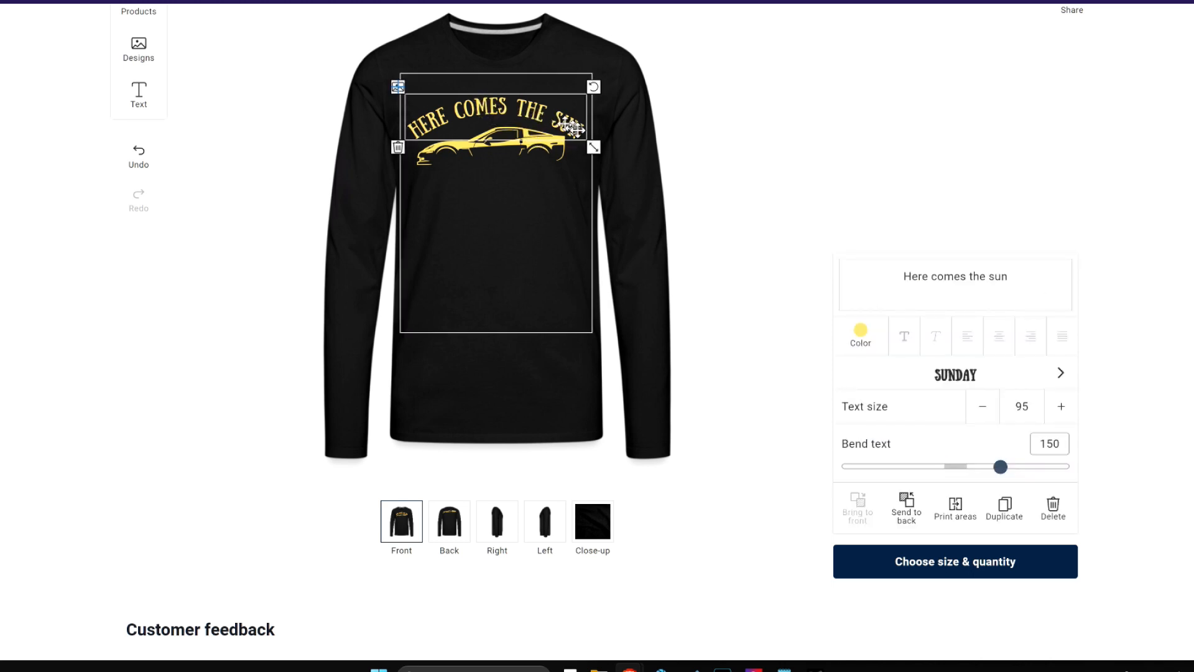
drag(594, 146, 539, 127)
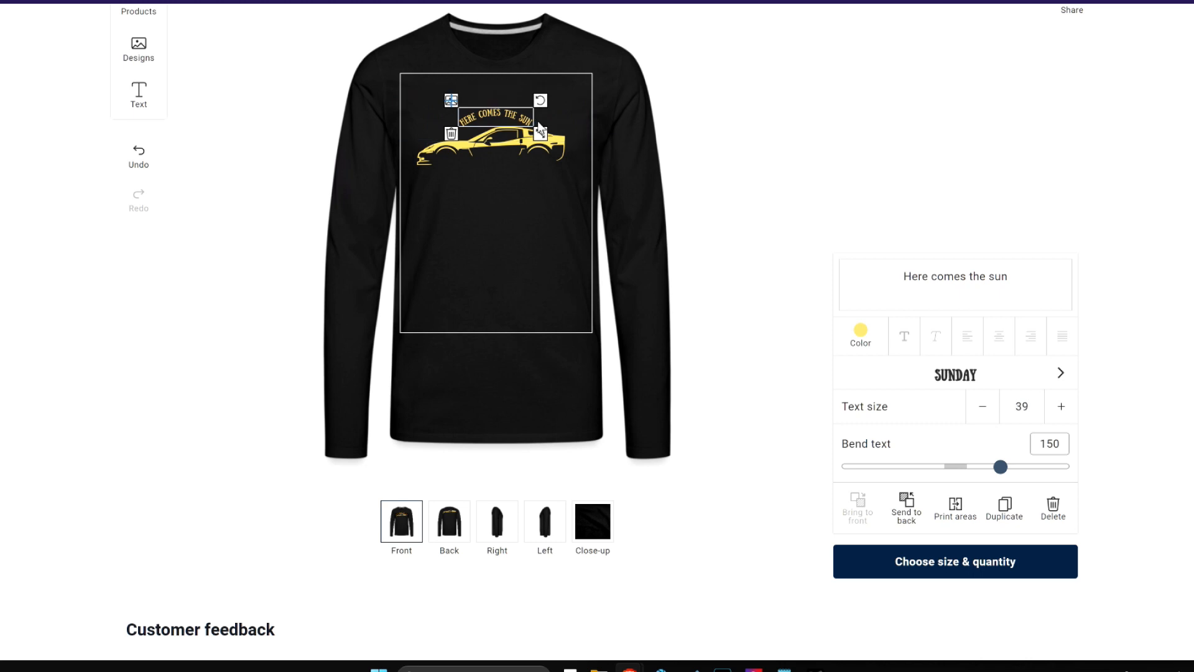
click(505, 103)
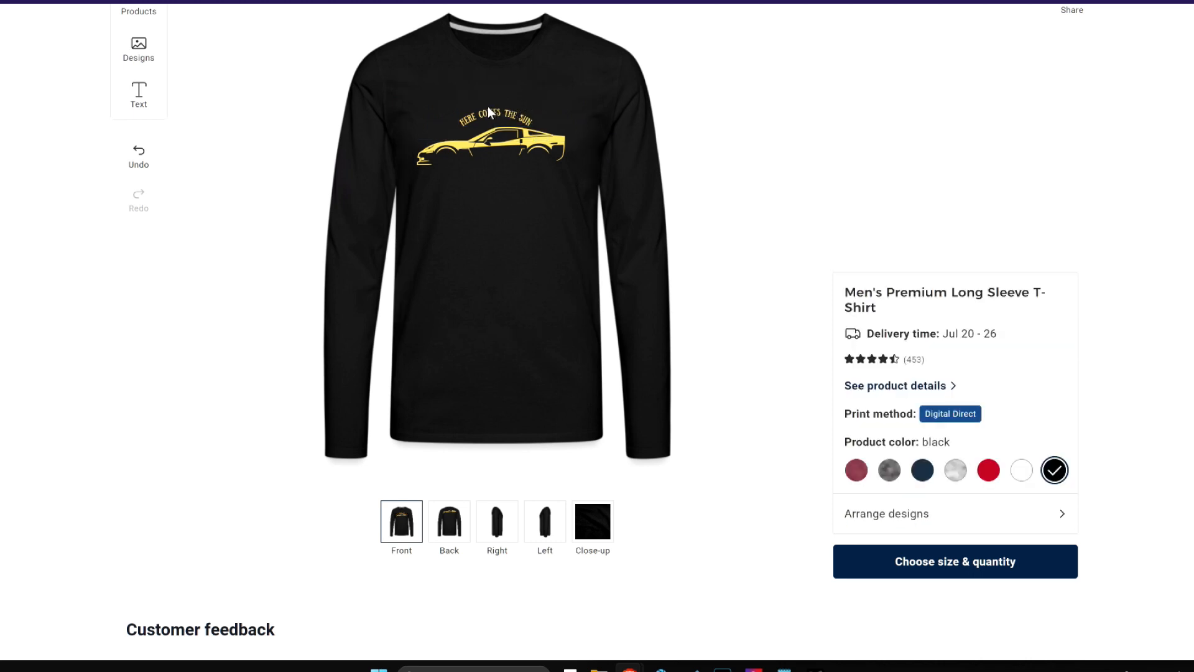
drag(488, 112, 552, 87)
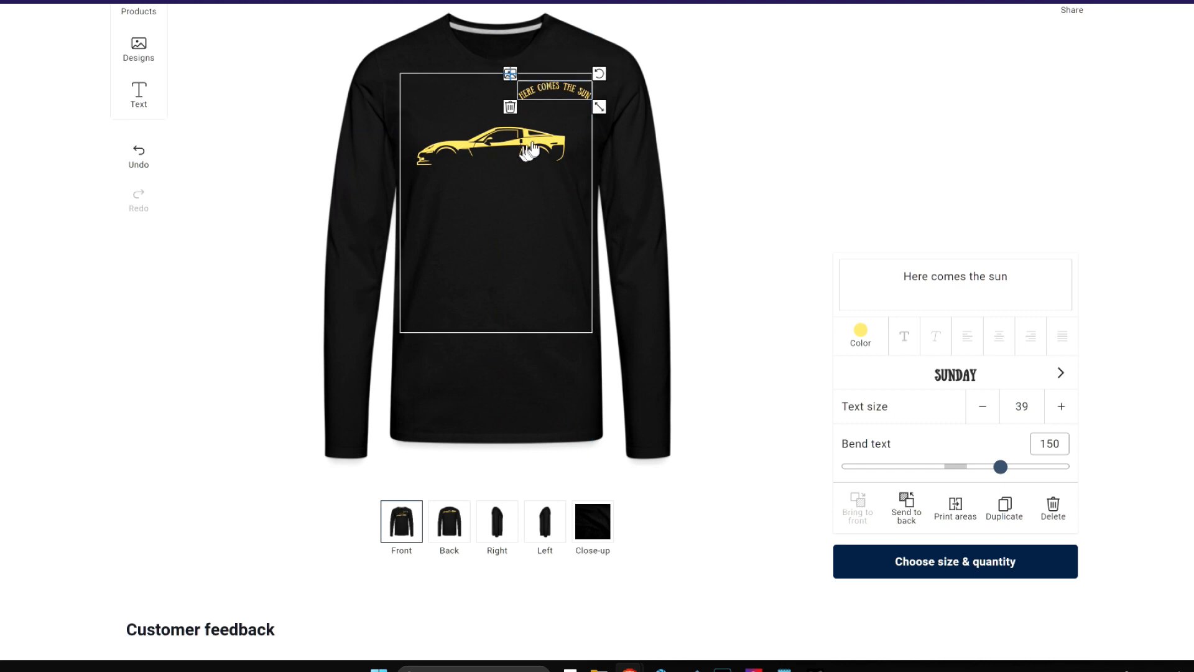
- Shrink the front car silhouette to about 4.2 in wide and place it directly beneath the small arched text
click(530, 149)
drag(569, 169, 581, 128)
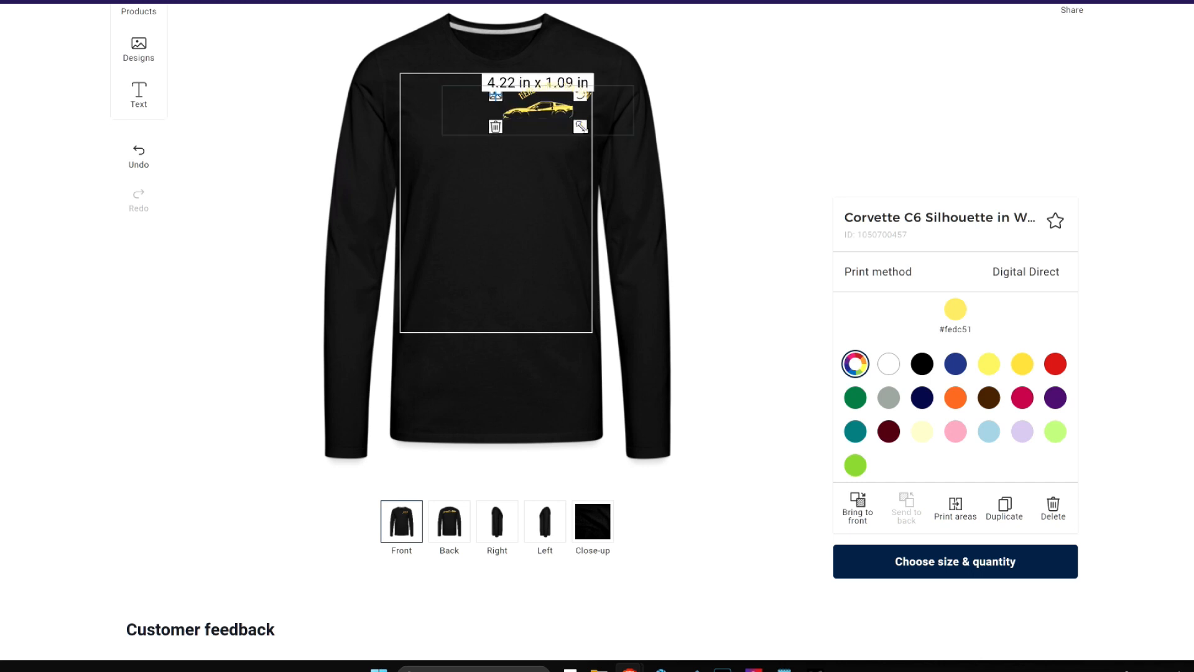
drag(581, 128, 578, 127)
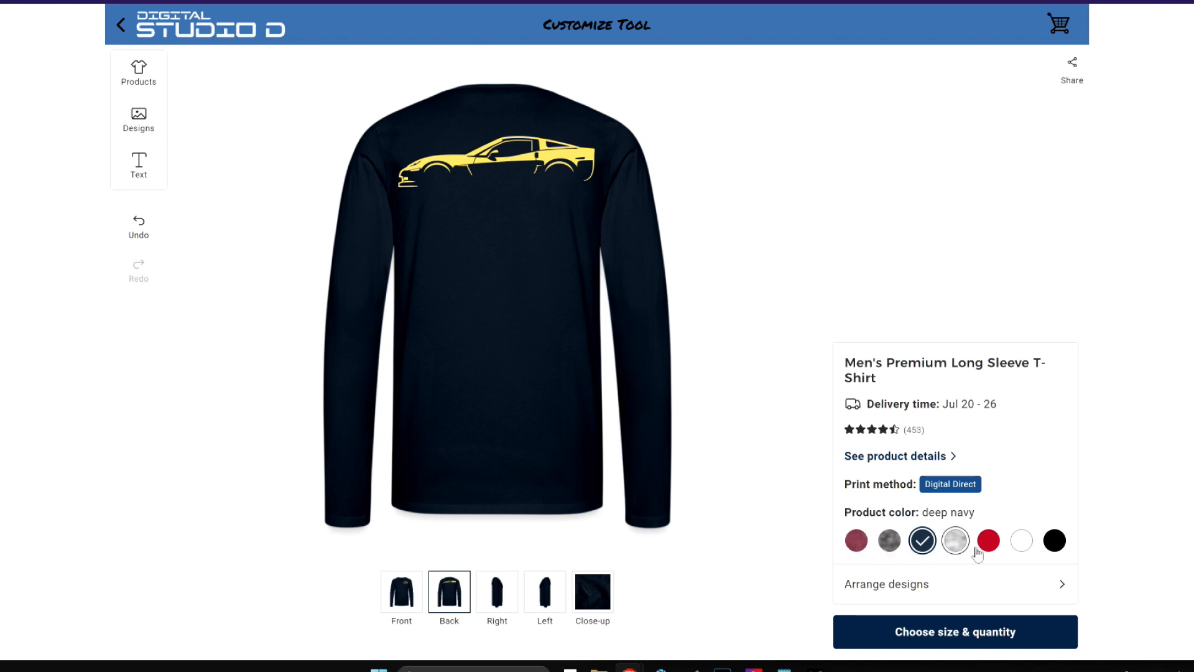
- Try the shirt in white and heather gray, settle on deep navy, and display the front
click(1021, 541)
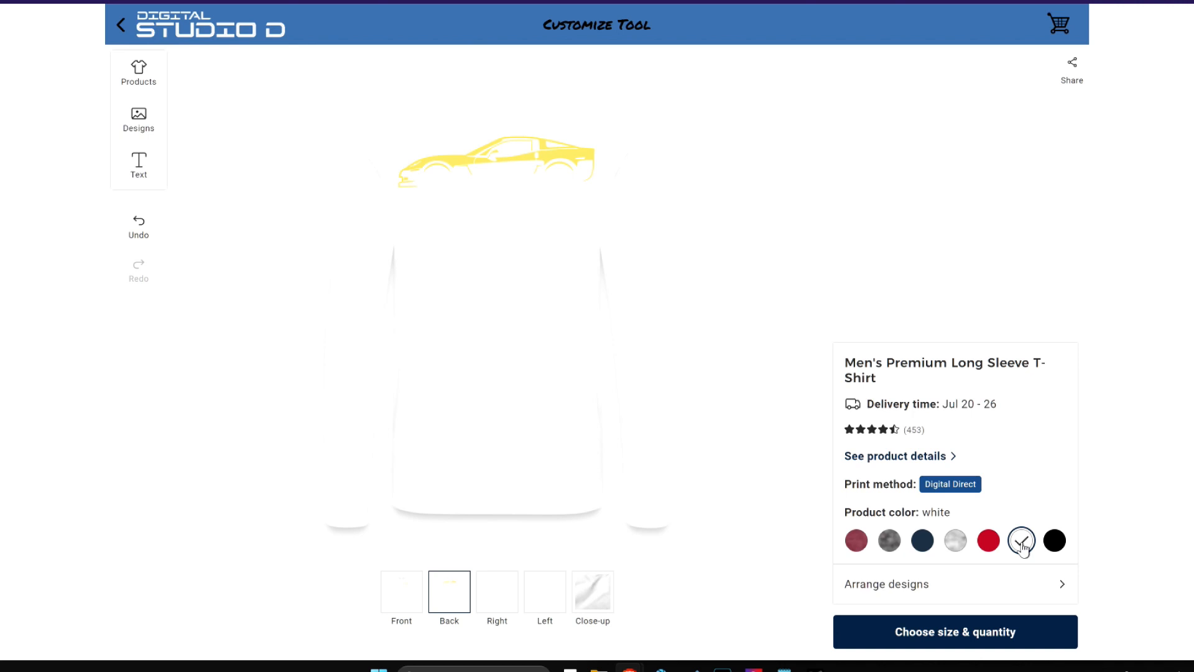
click(955, 541)
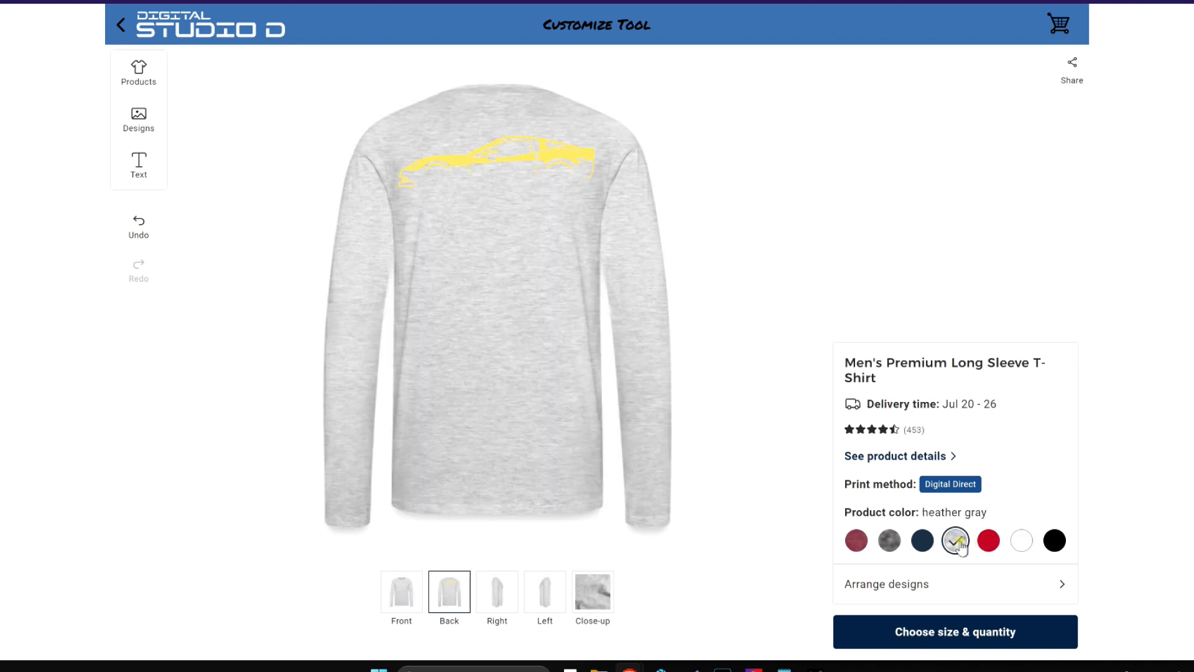
click(924, 541)
click(409, 588)
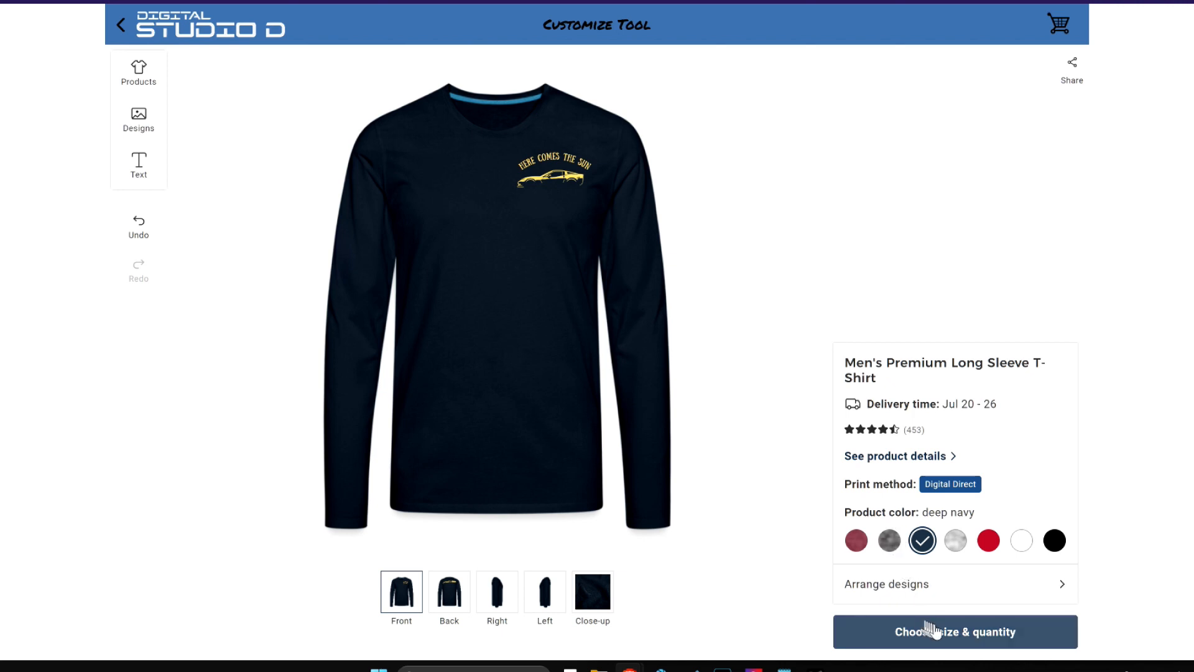
- Proceed to size and quantity selection and set the quantity for size XL to 1
click(977, 640)
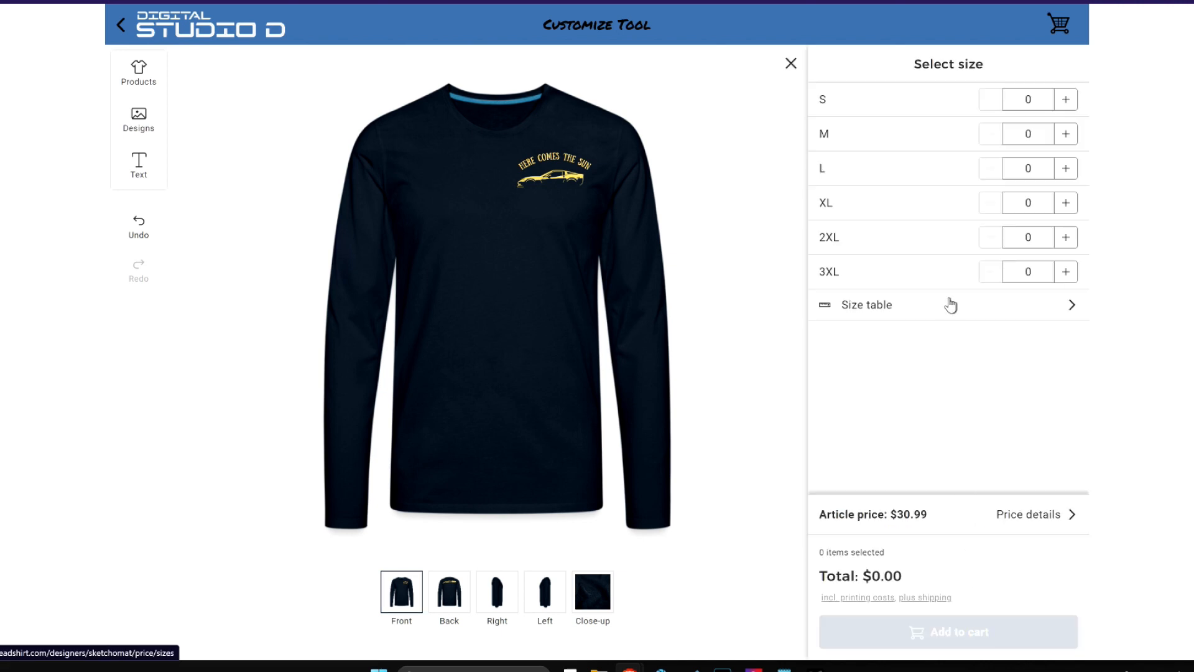
click(1065, 203)
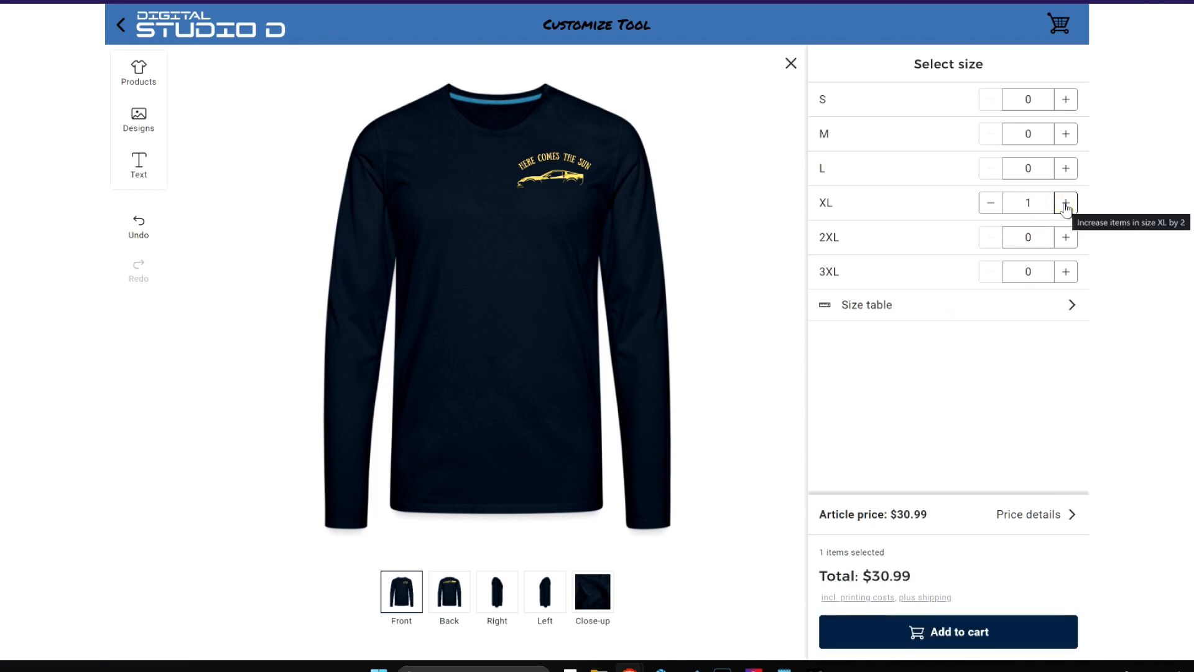